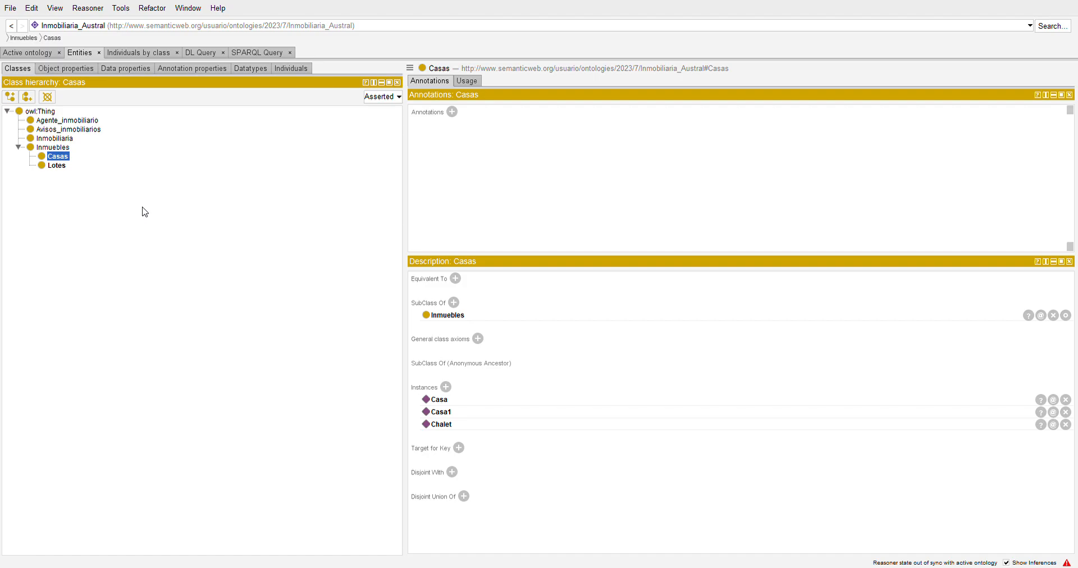
Review the active ontology's overview and inspect the instances of the classes Agente_inmobiliario, Avisos_inmobiliarios and Inmobiliaria
left_click(35, 54)
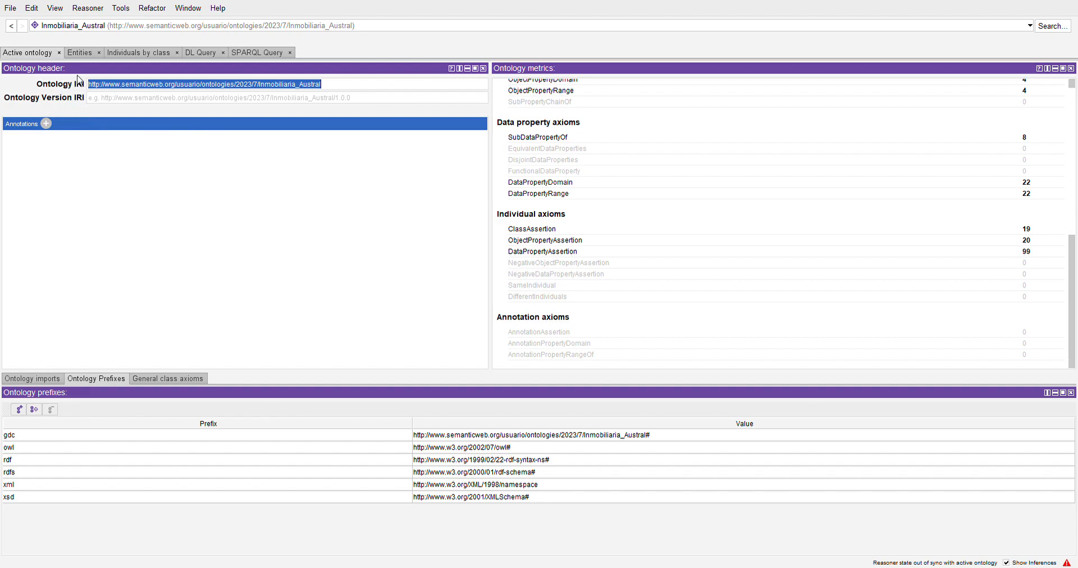
left_click(84, 54)
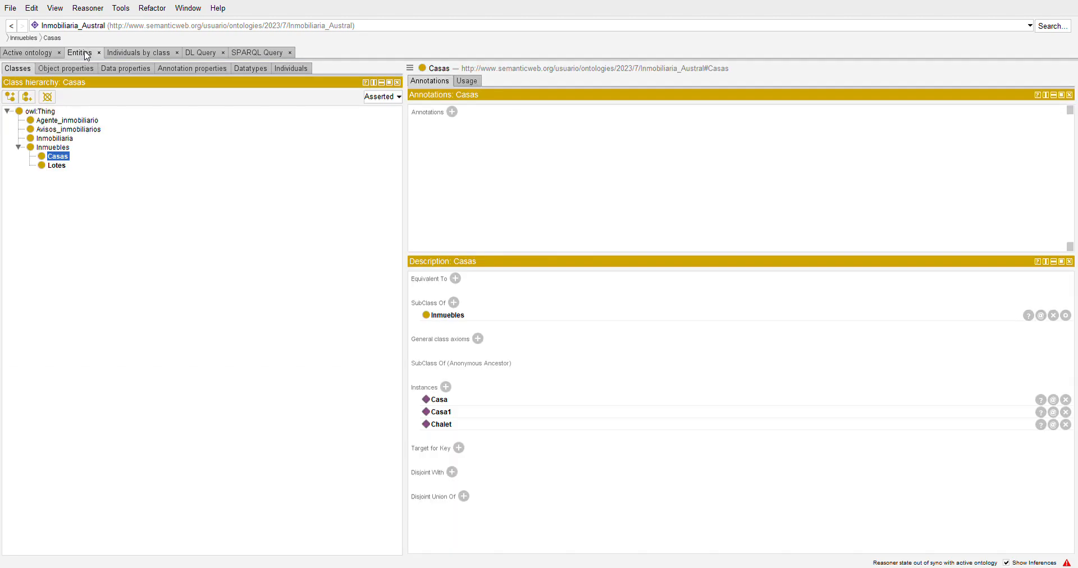
left_click(18, 147)
left_click(59, 121)
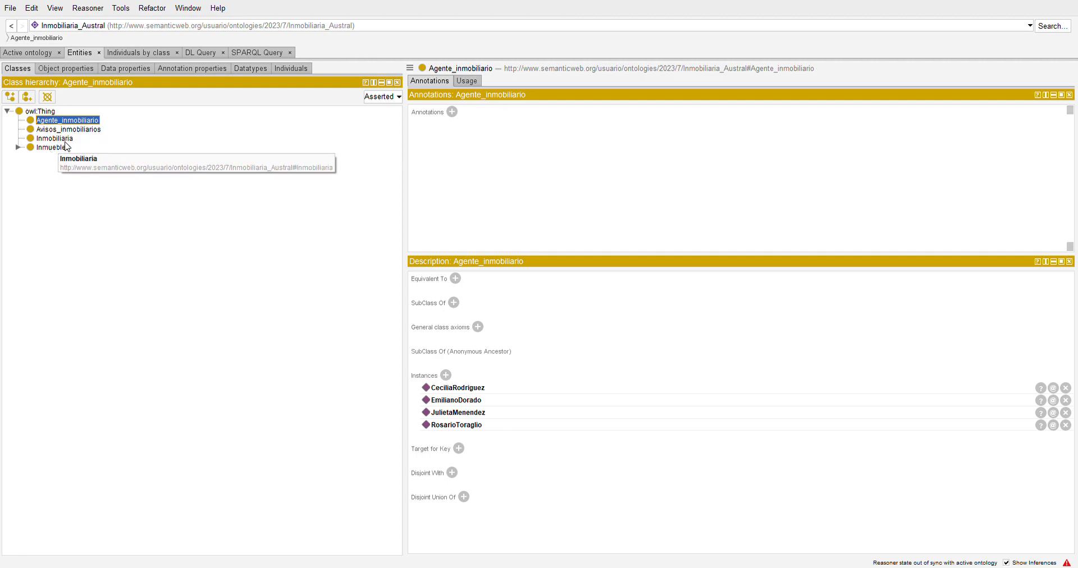
left_click(67, 132)
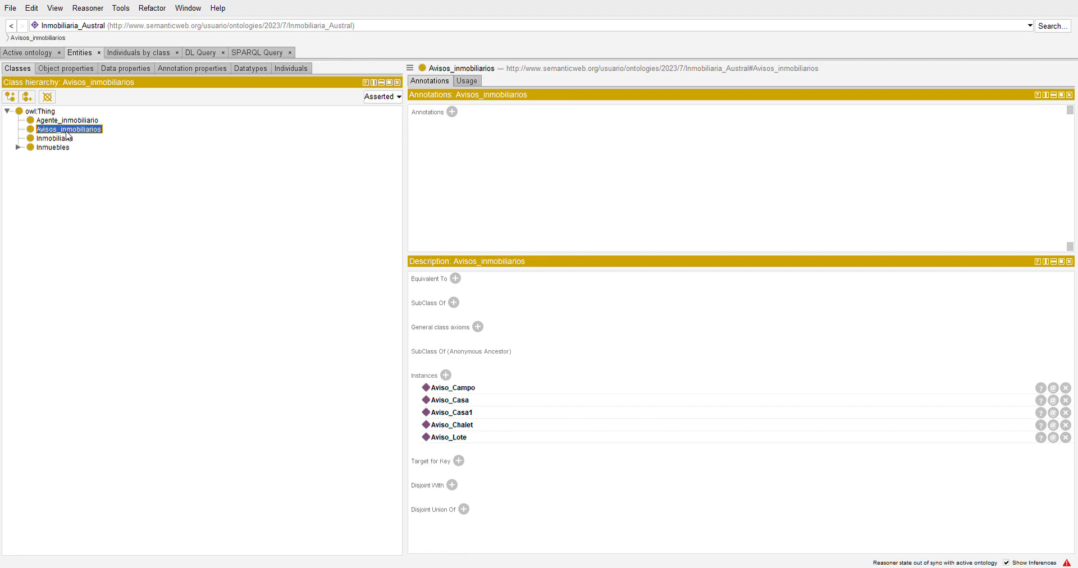
left_click(62, 139)
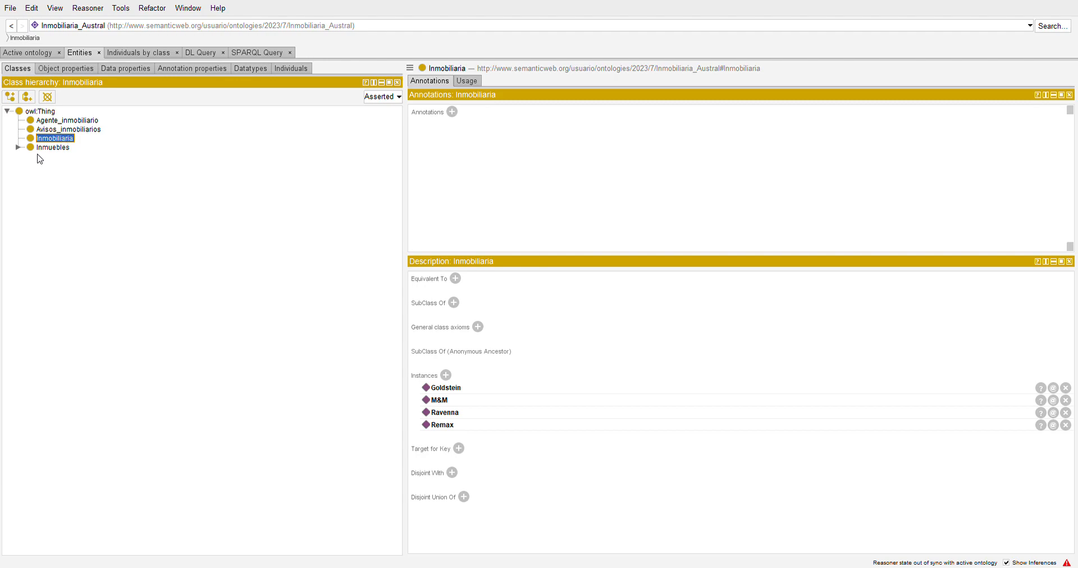
Expand the Inmuebles class and inspect the descriptions and instances of its subclasses Casas and Lotes
left_click(59, 148)
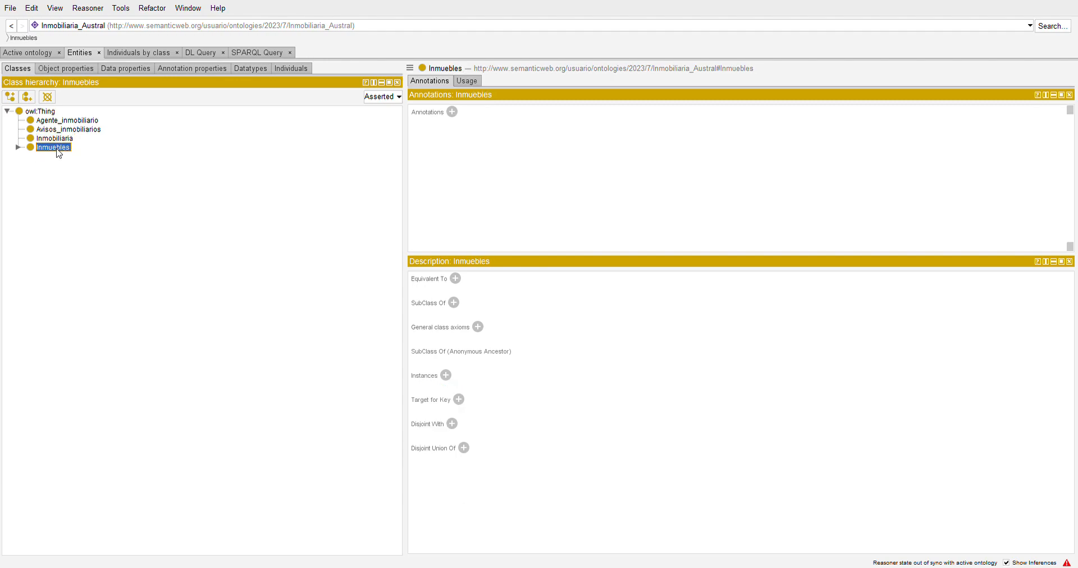
left_click(18, 147)
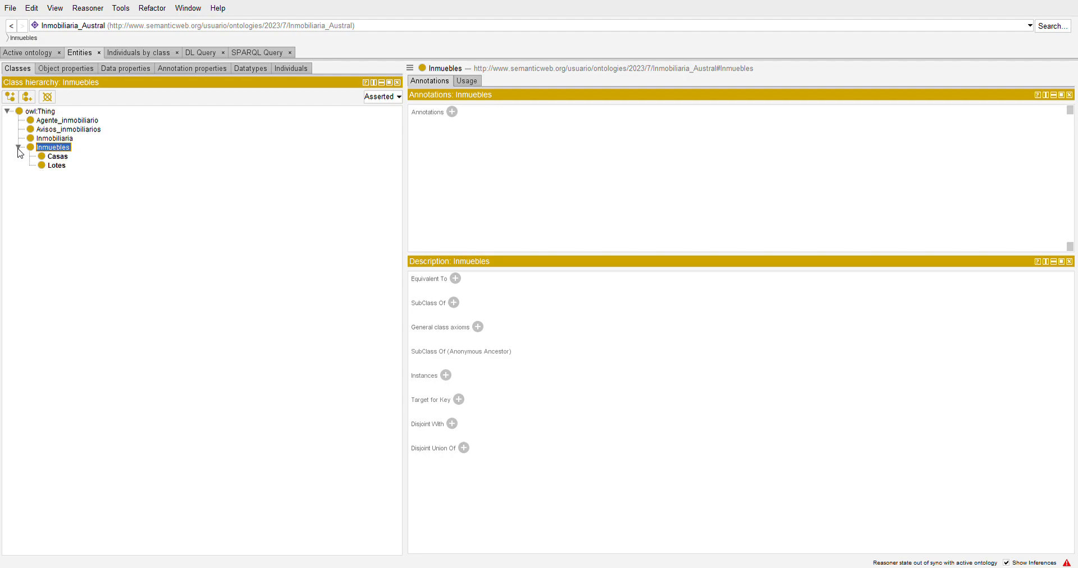
left_click(55, 157)
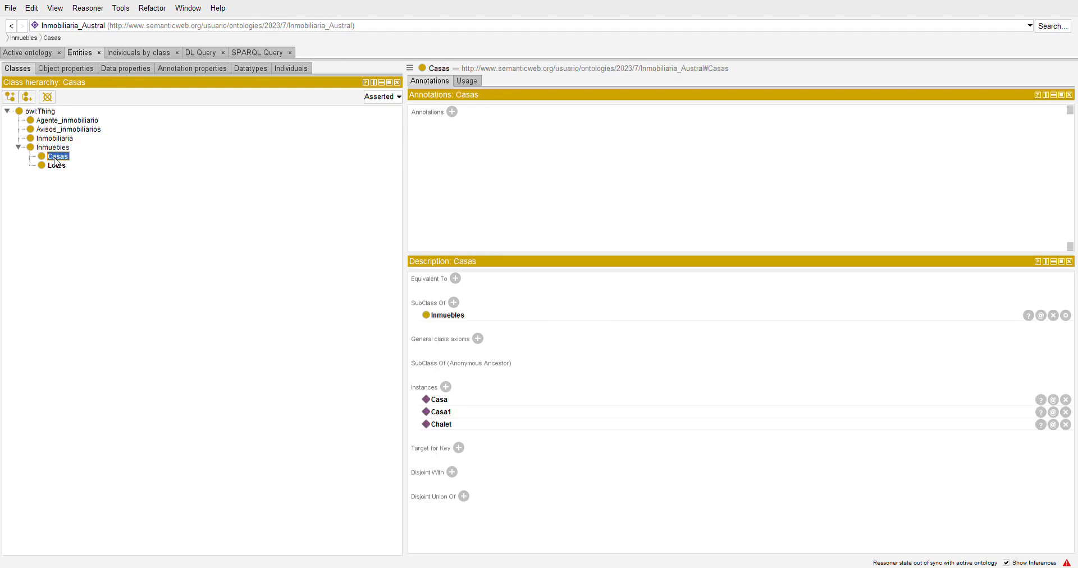
left_click(56, 167)
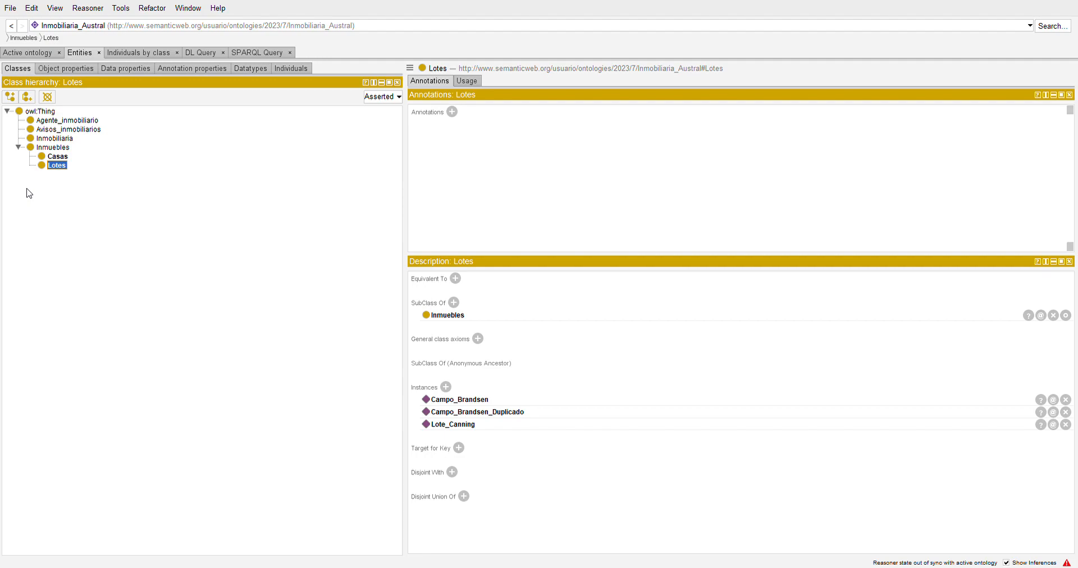
Examine the domains, ranges and characteristics of the object properties TrabajaEn, GestionadoPor, PublicadoPor and SeOfreceEn
left_click(67, 70)
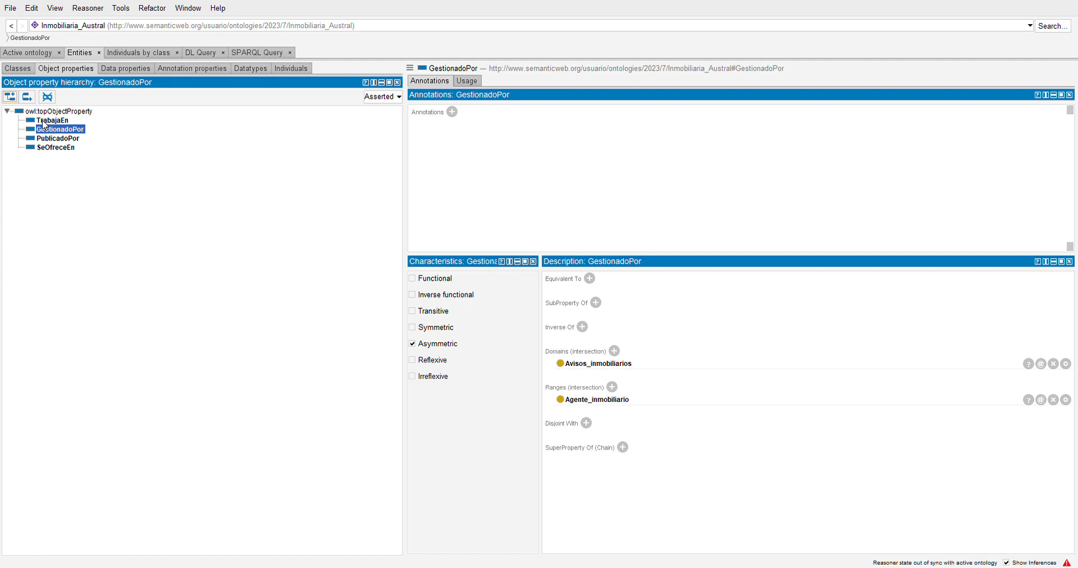
left_click(44, 122)
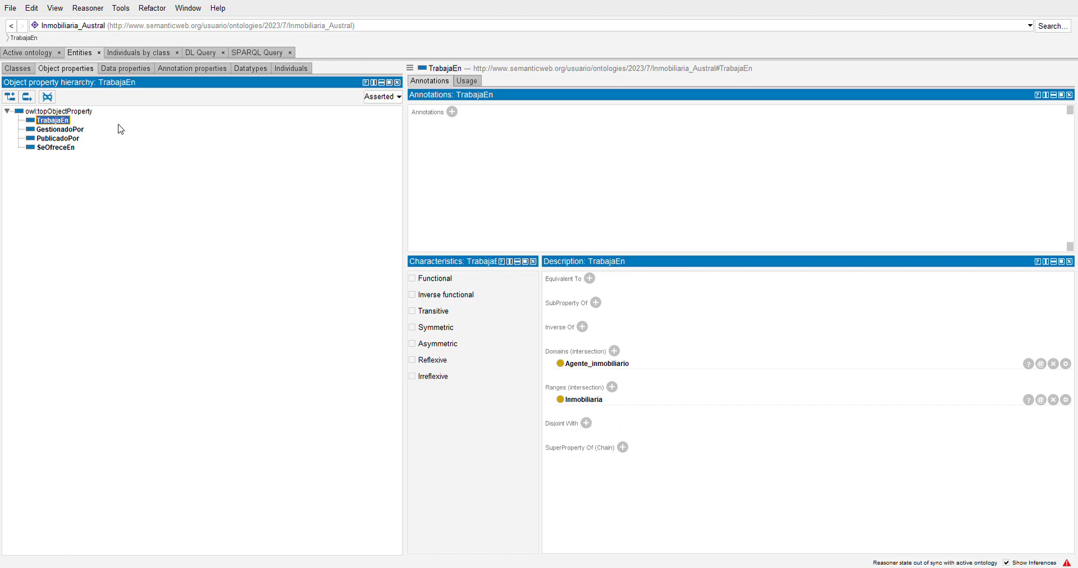
left_click(82, 132)
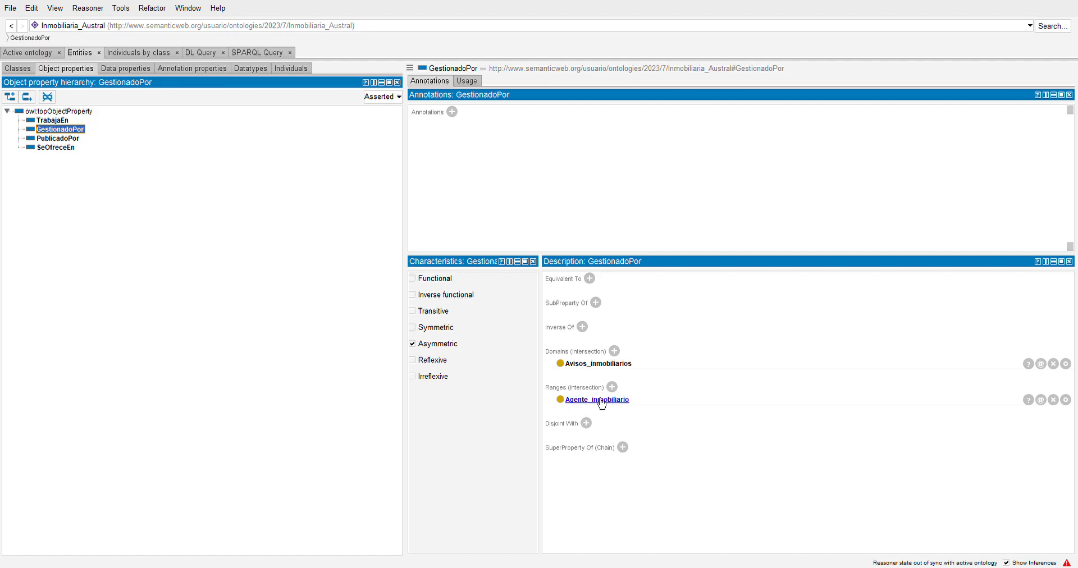
left_click(73, 138)
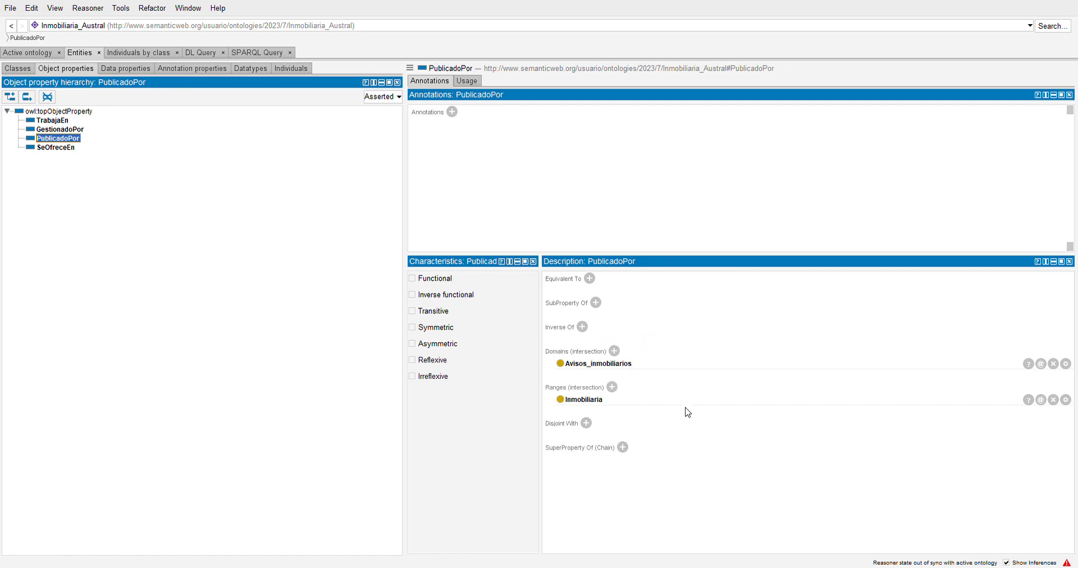
left_click(56, 147)
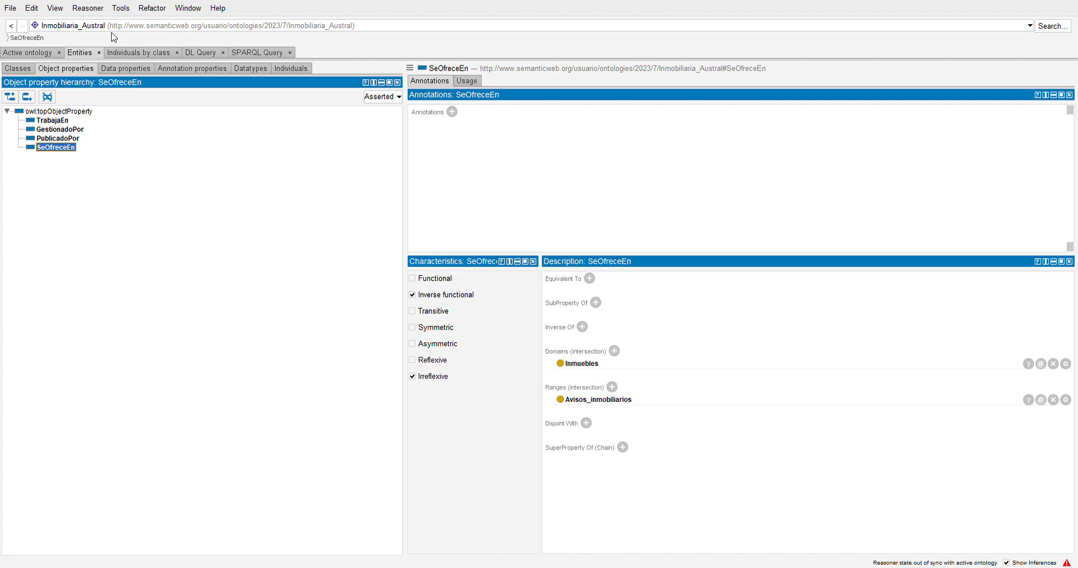
Collapse Servicios_y_amenities among the data properties and inspect domains and ranges of nombreYapellido, RazonSocial, Descripcion, Moneda and Valor
left_click(102, 70)
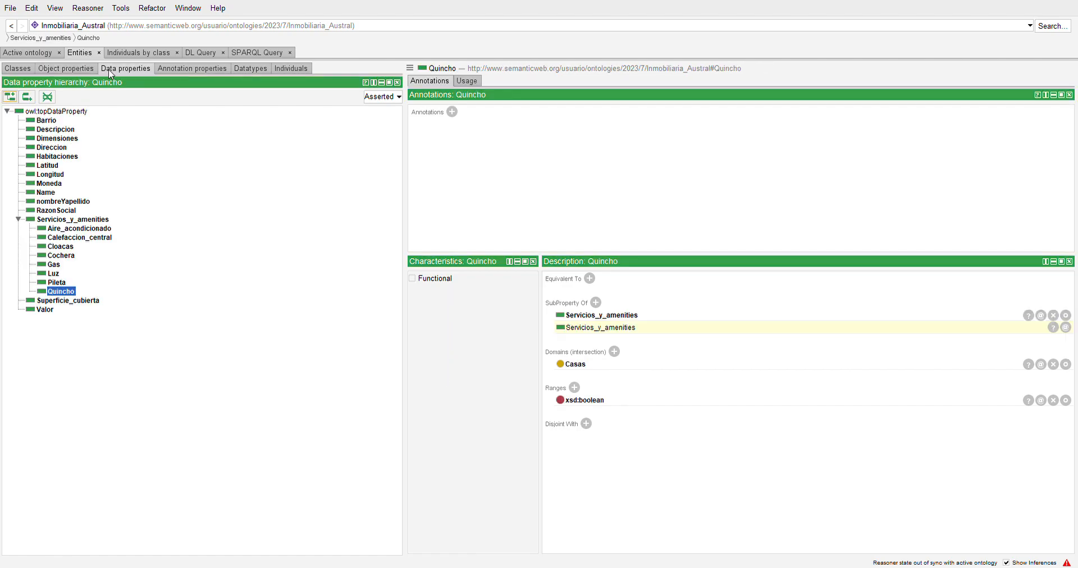
left_click(19, 220)
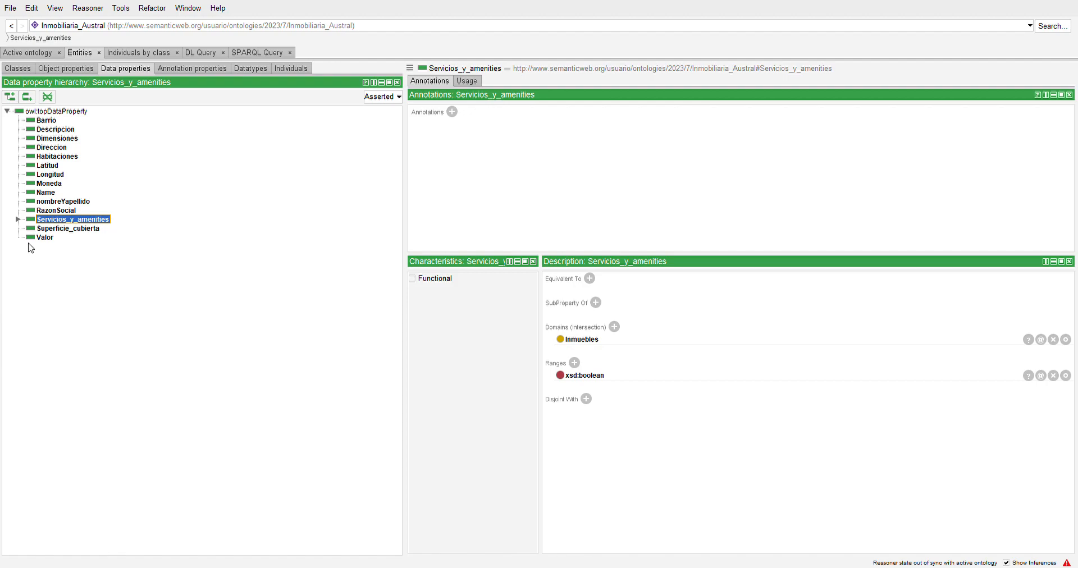
left_click(53, 202)
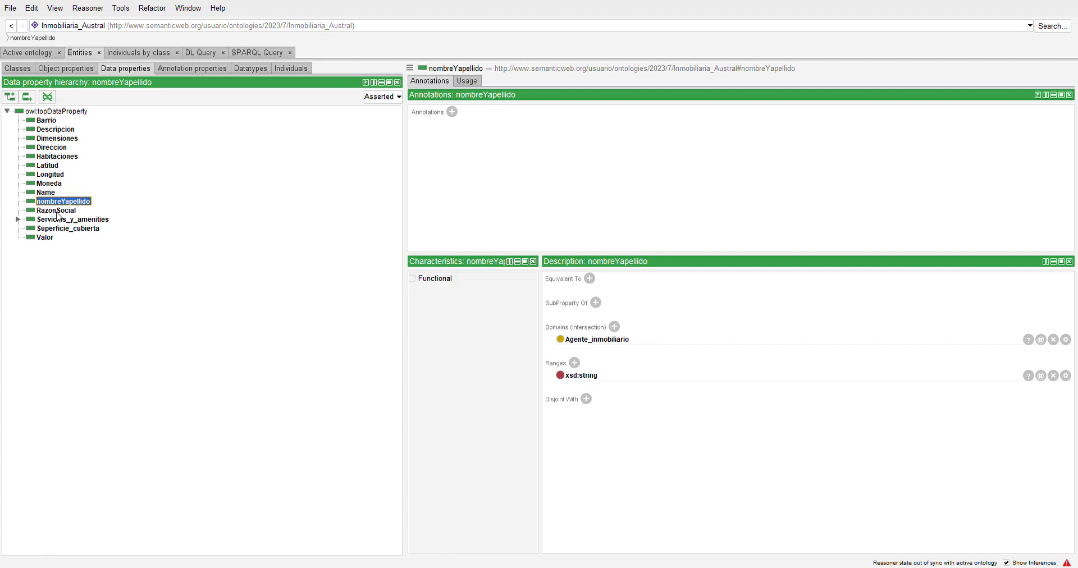
left_click(57, 213)
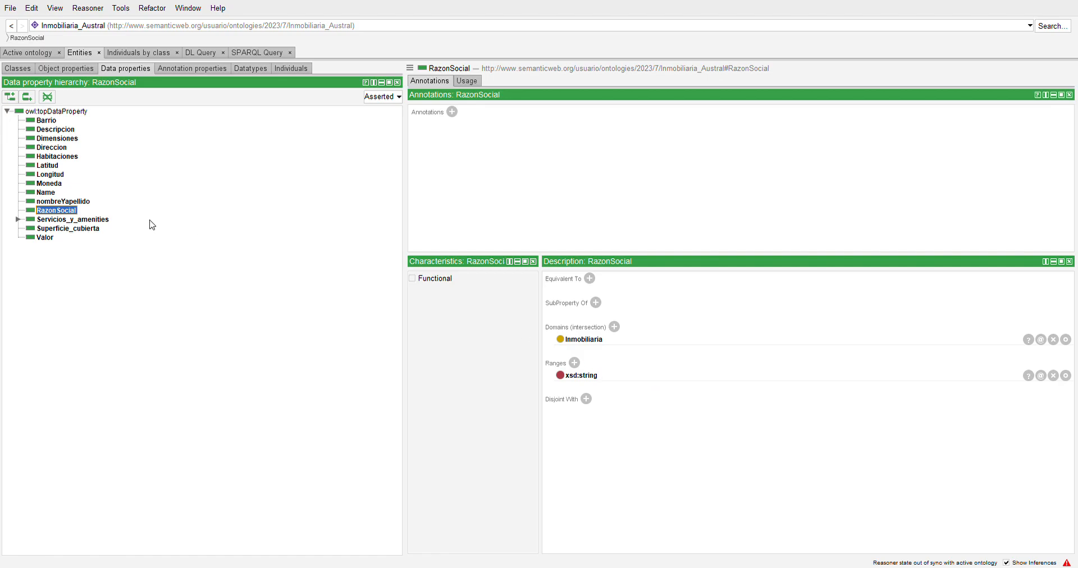
left_click(79, 202)
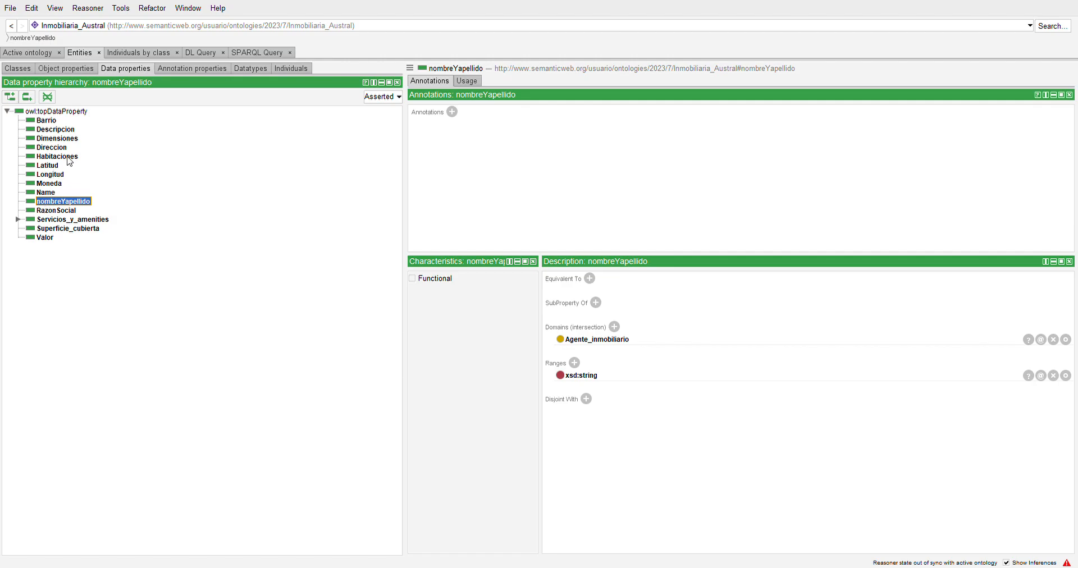
left_click(56, 129)
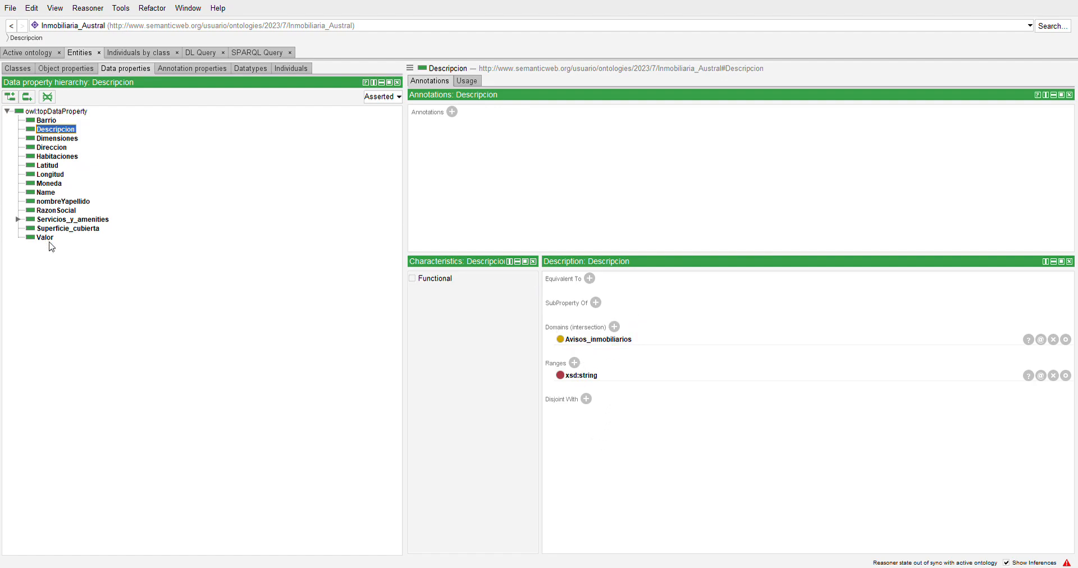
left_click(50, 184)
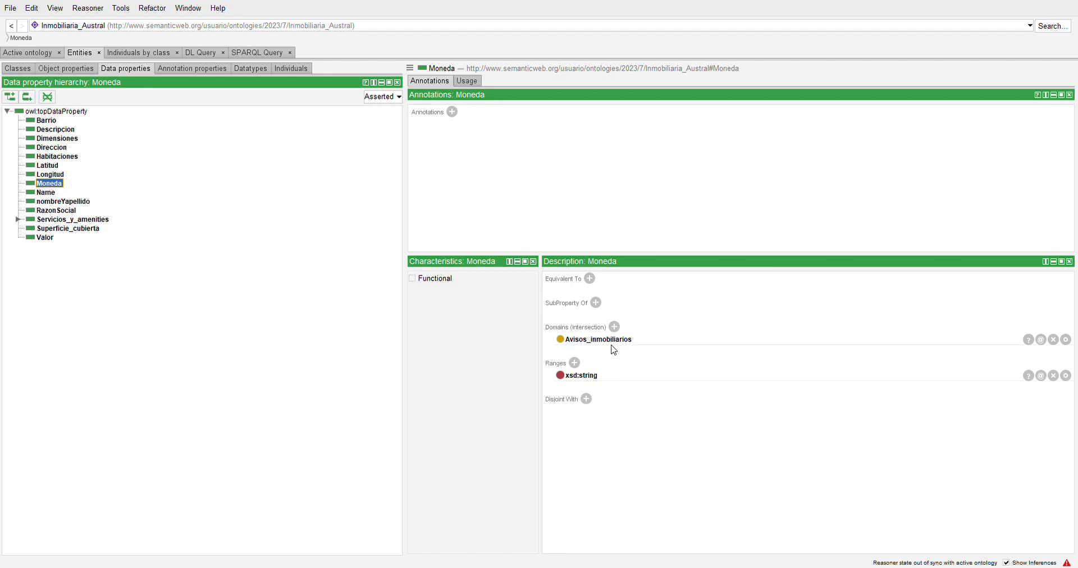
left_click(43, 238)
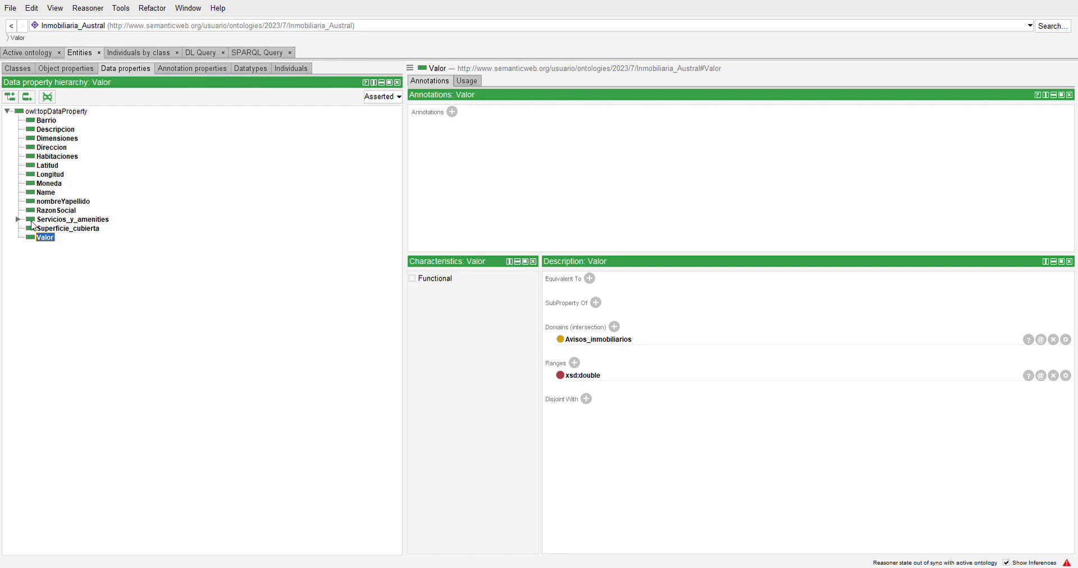
Inspect the domains and ranges of the data properties Barrio, Dimensiones, Direccion, Habitaciones, Latitud, Longitud and Superficie_cubierta
left_click(46, 121)
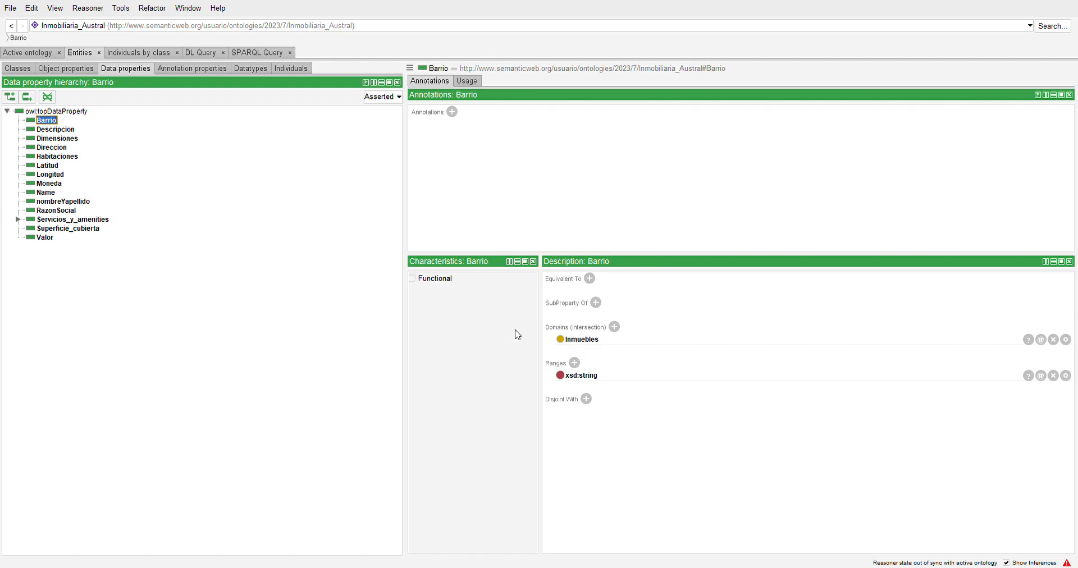
left_click(52, 141)
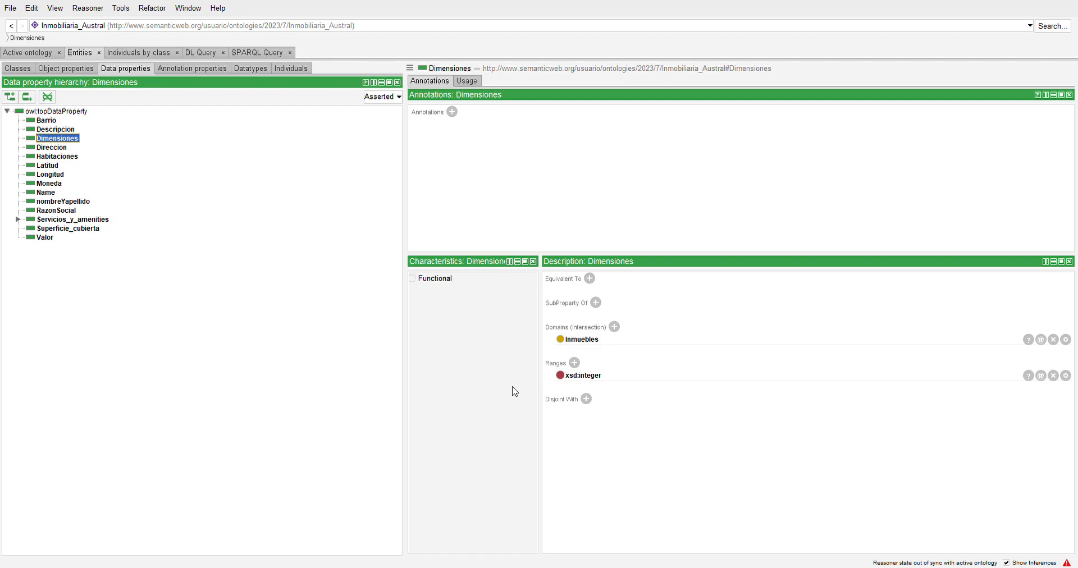
left_click(60, 150)
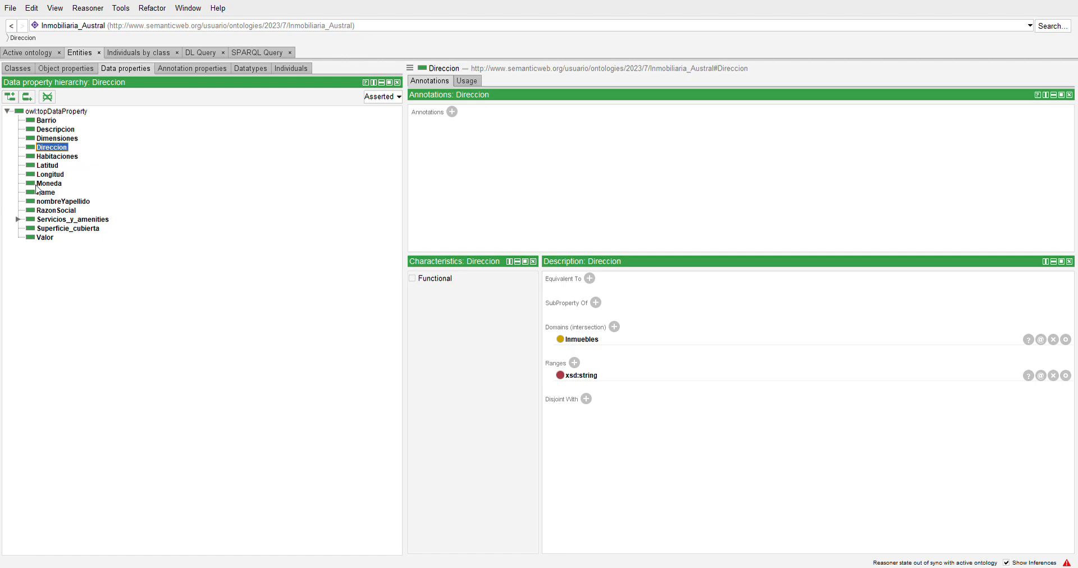
left_click(62, 157)
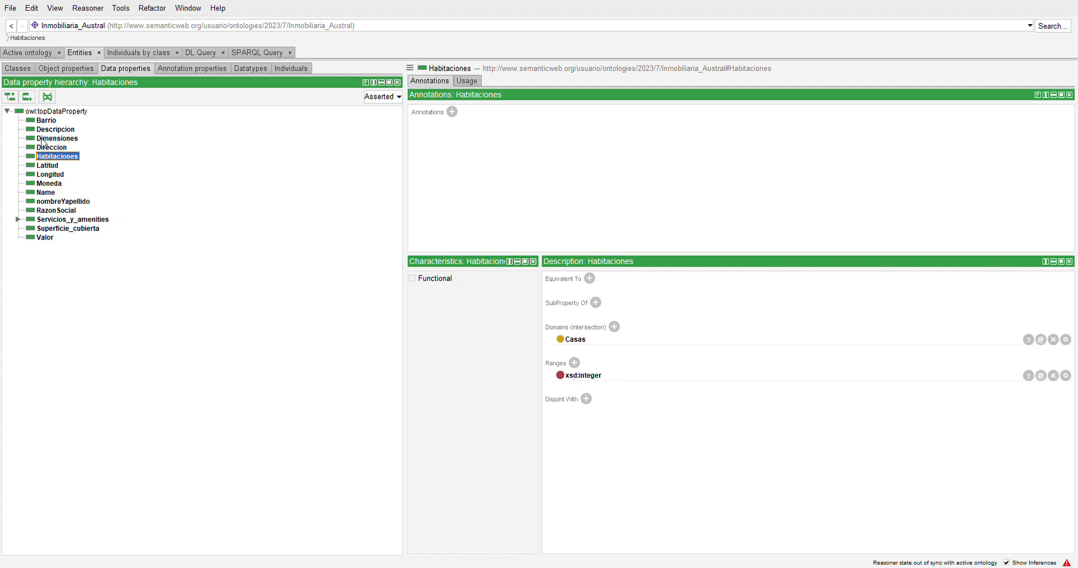
left_click(52, 166)
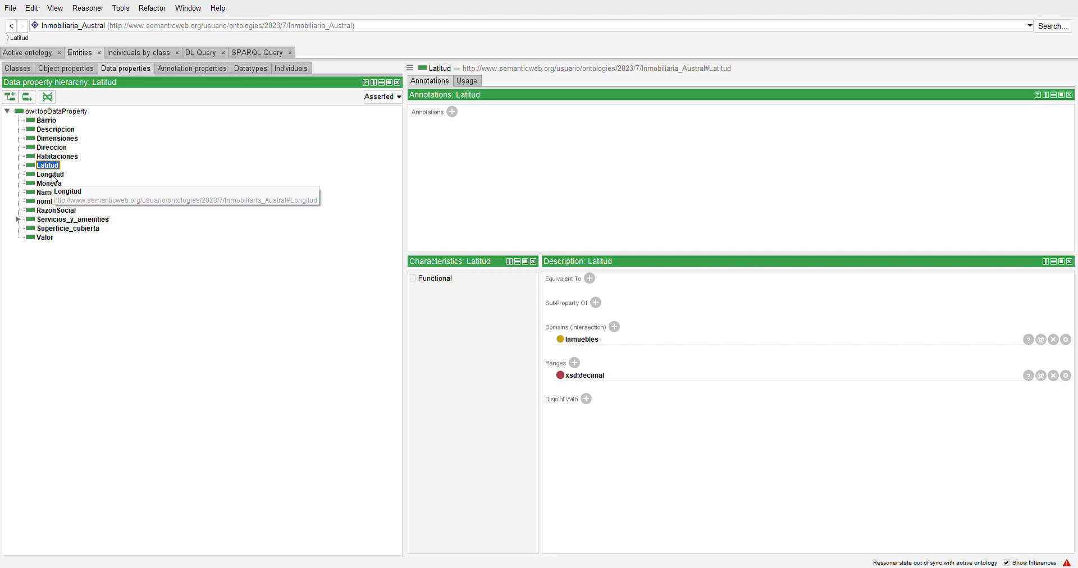
left_click(54, 176)
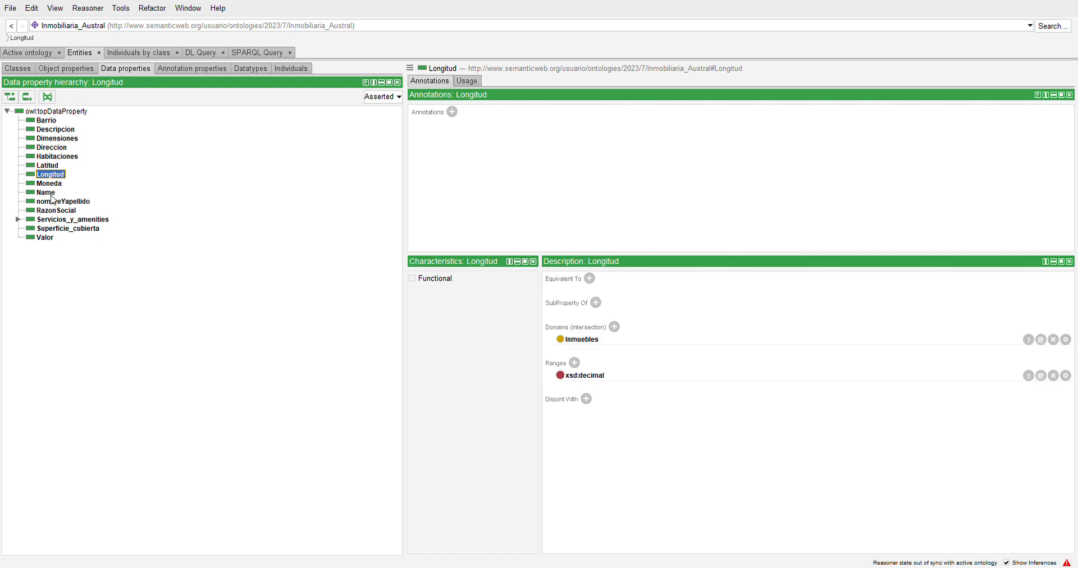
left_click(50, 229)
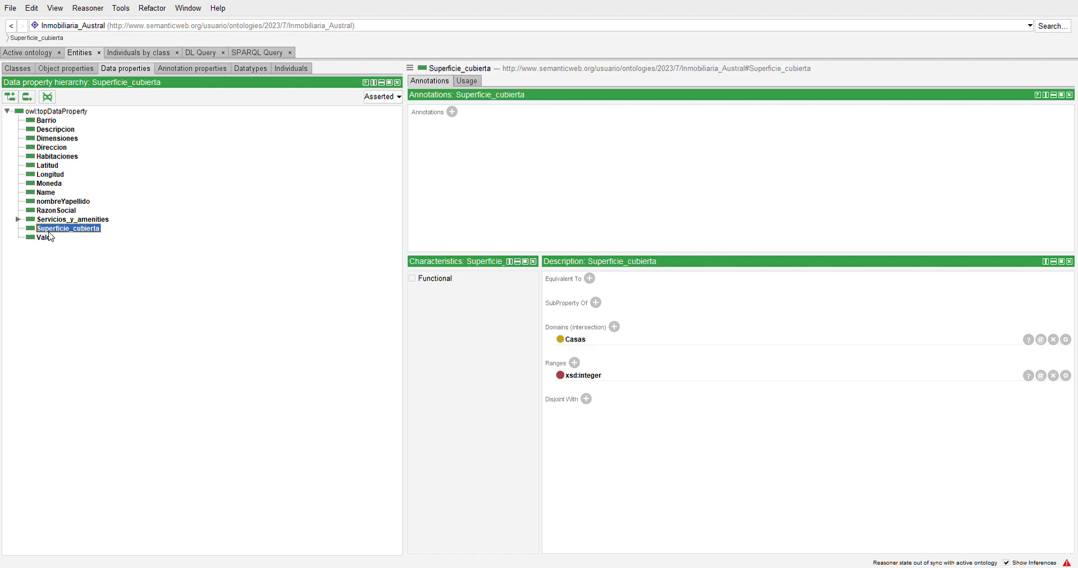
Expand Servicios_y_amenities and inspect the domains and ranges of its subproperties Aire_acondicionado, Calefaccion_central, Cloacas, Luz and Cochera
left_click(18, 219)
left_click(17, 221)
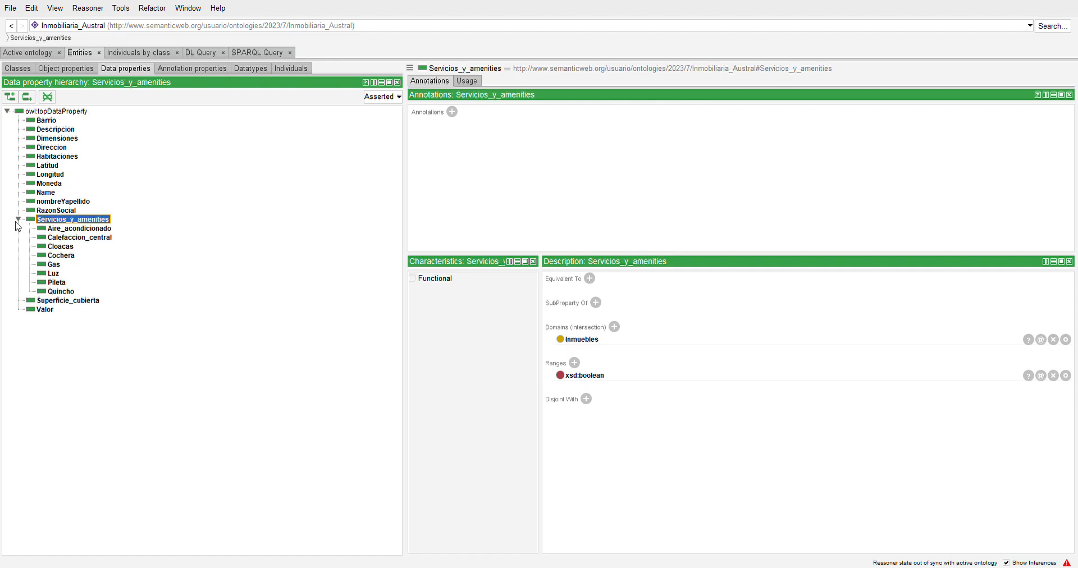
left_click(65, 232)
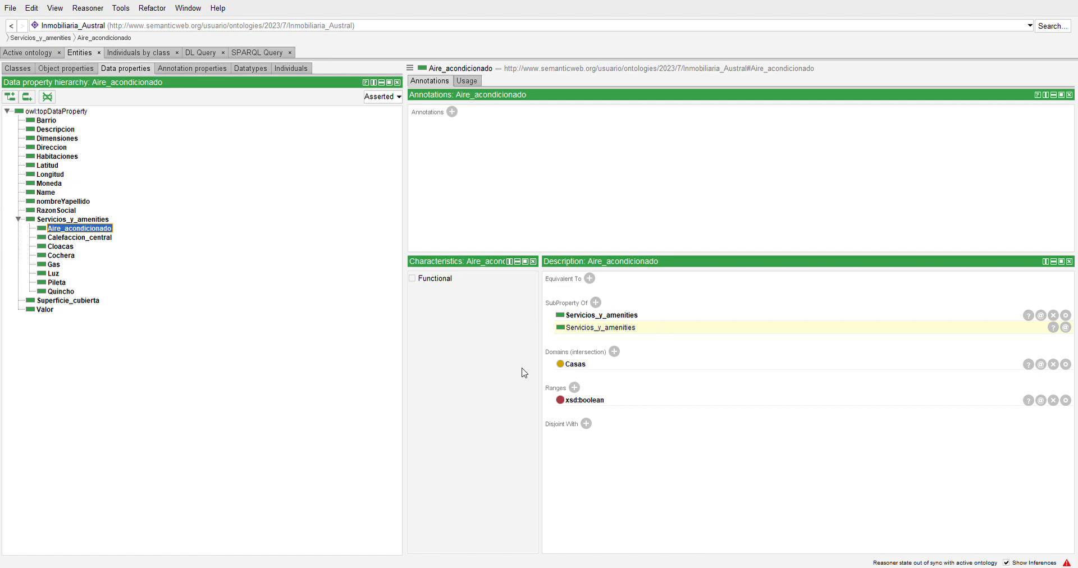
left_click(81, 240)
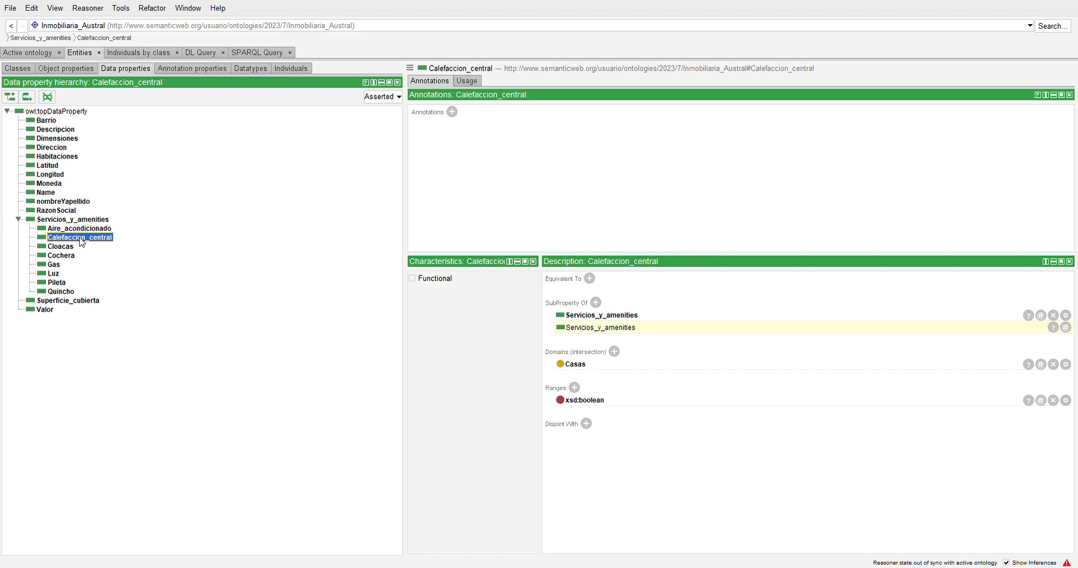
left_click(74, 249)
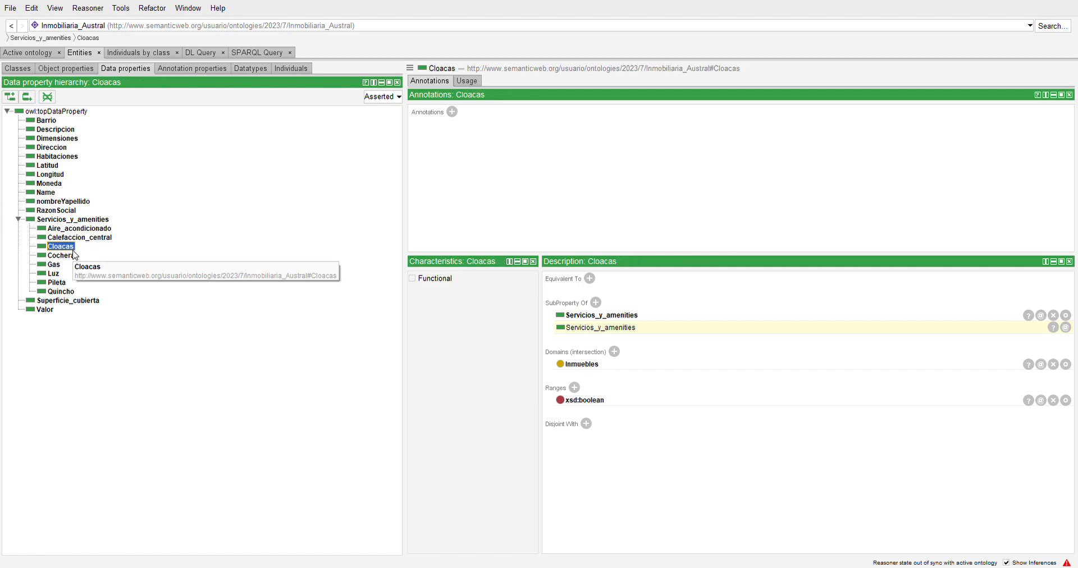
left_click(55, 274)
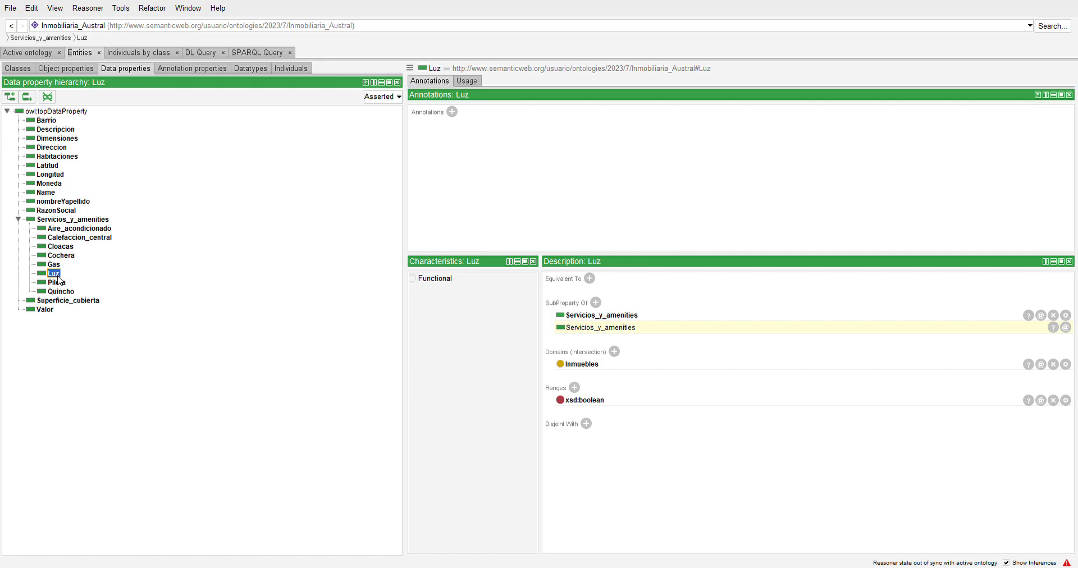
left_click(71, 256)
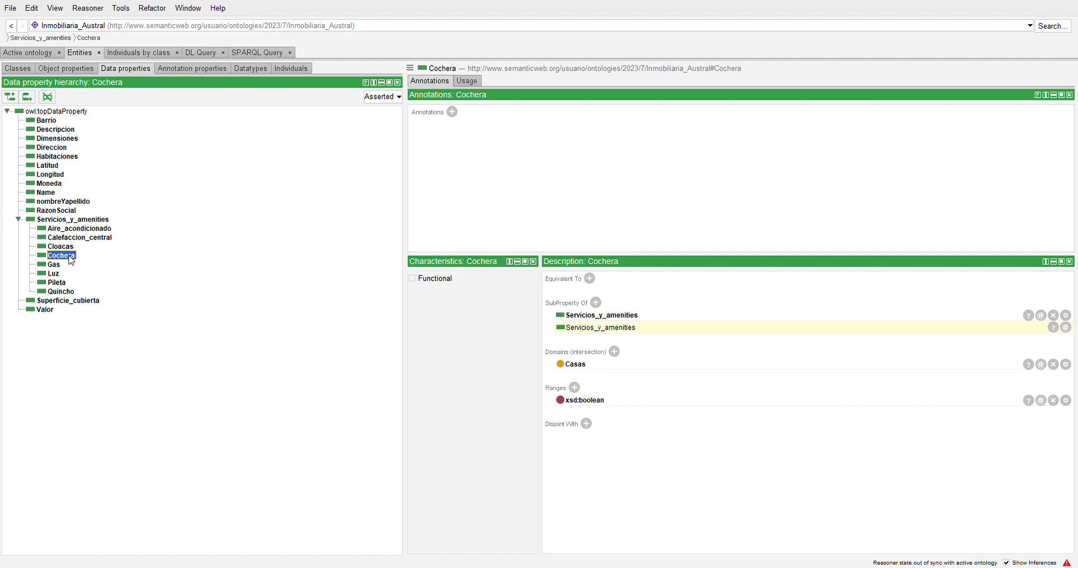
Inspect the data properties Pileta and Quincho, and look through the annotation properties, datatypes and individuals
left_click(58, 283)
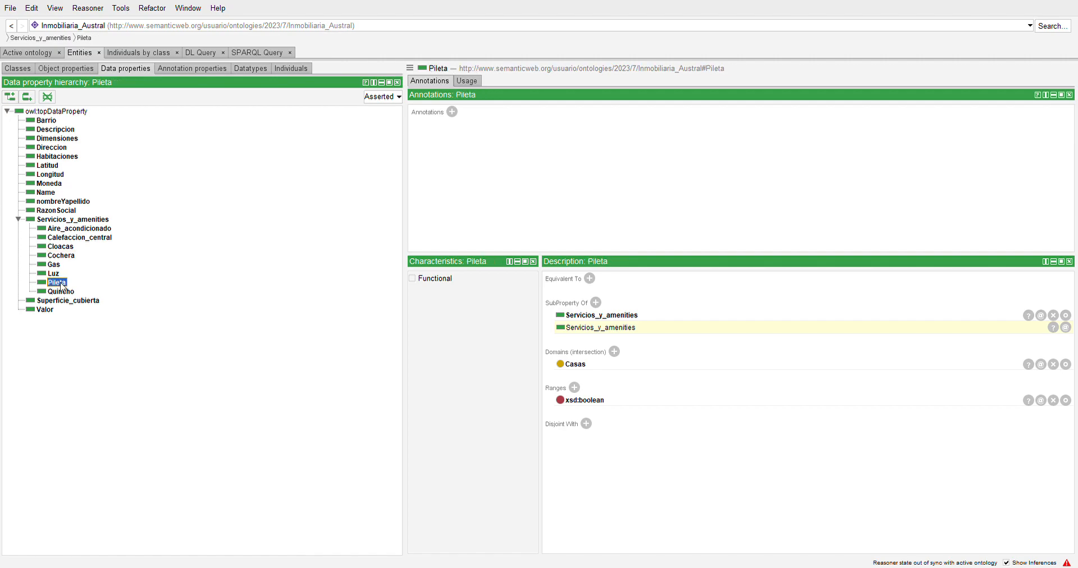
left_click(62, 292)
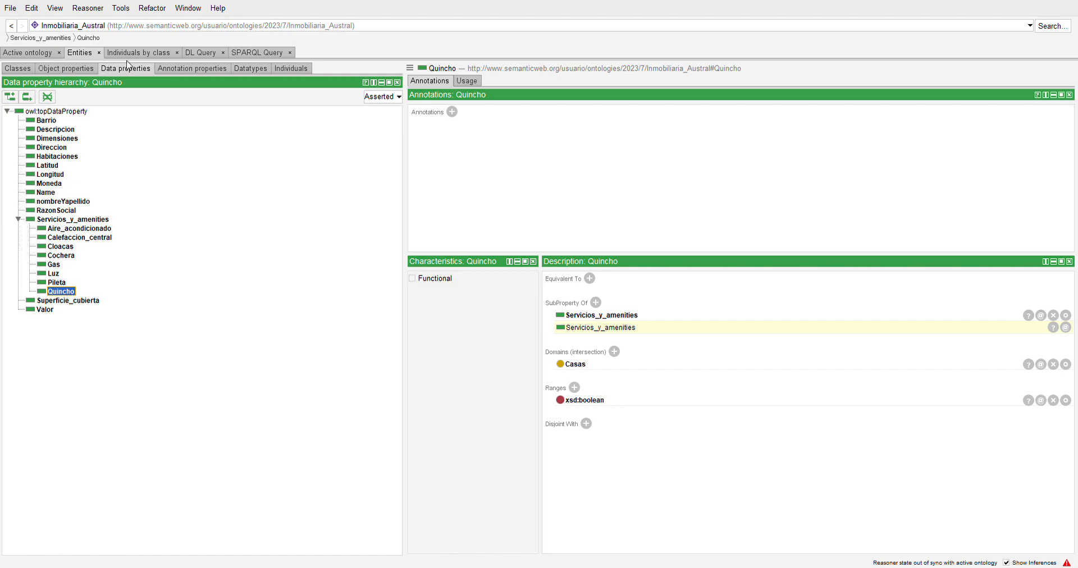
left_click(178, 69)
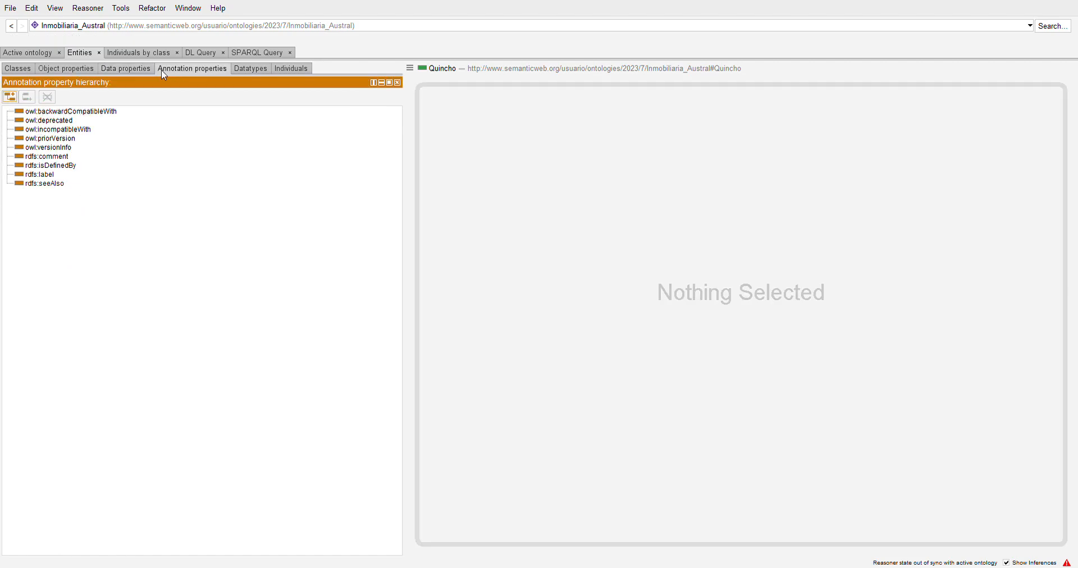
left_click(240, 69)
left_click(284, 70)
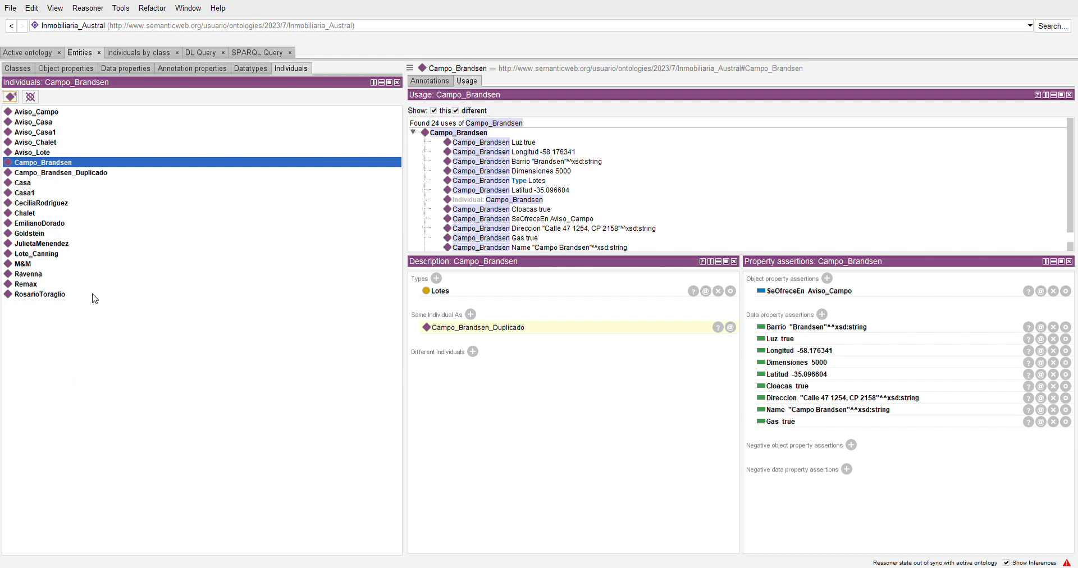
Compare the assertions of Campo_Brandsen, Campo_Brandsen_Duplicado and Aviso_Campo, and check the characteristics of the object property SeOfreceEn
left_click(78, 69)
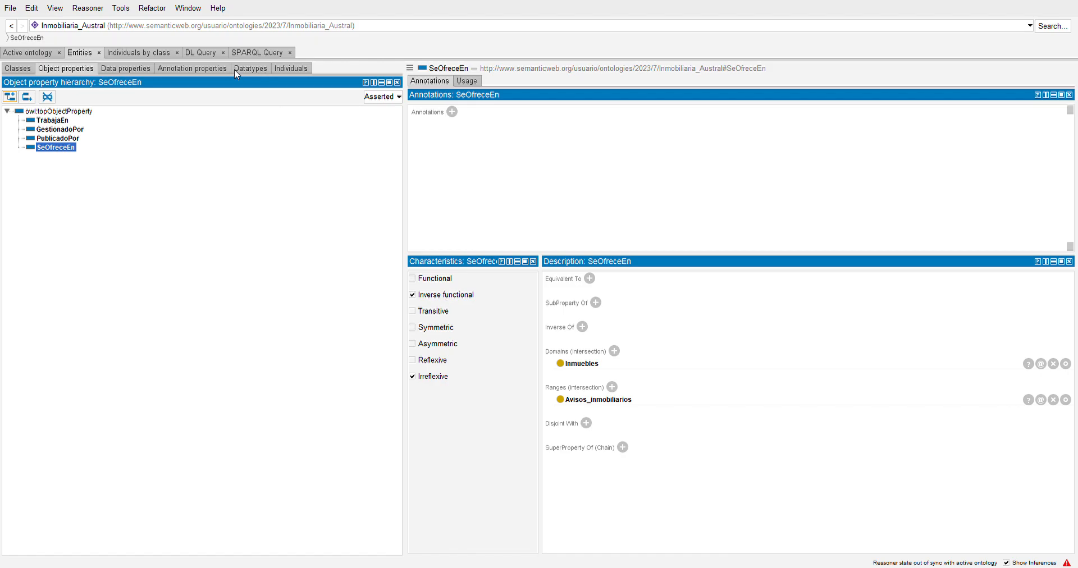
left_click(292, 69)
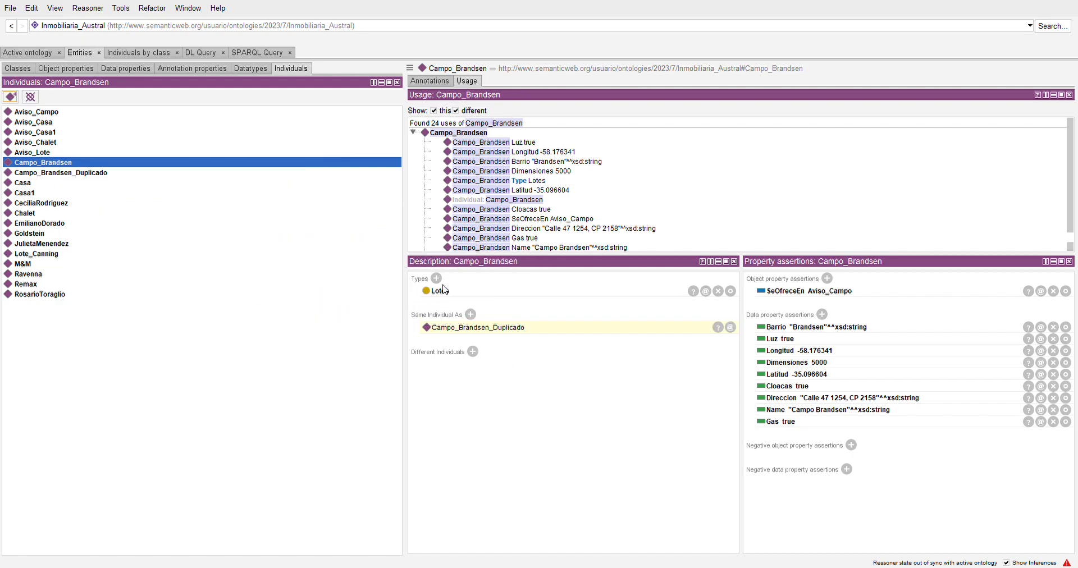
left_click(124, 194)
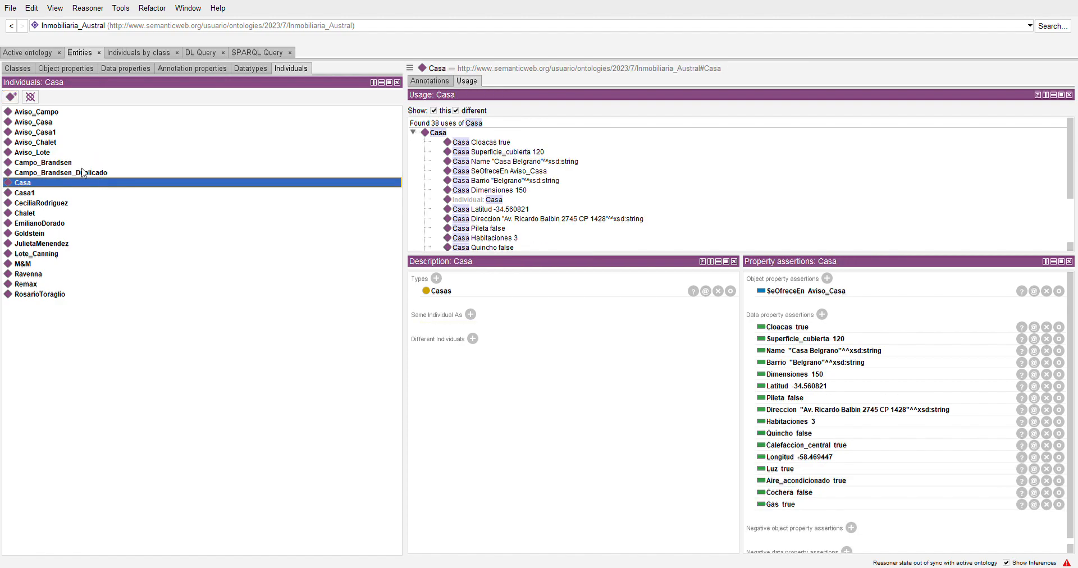
left_click(83, 174)
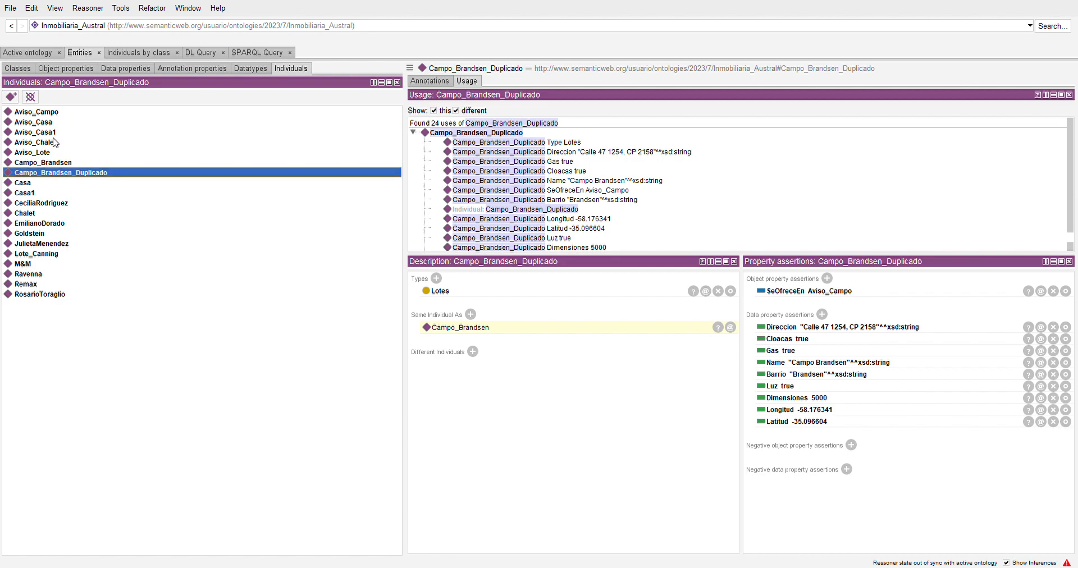
left_click(49, 114)
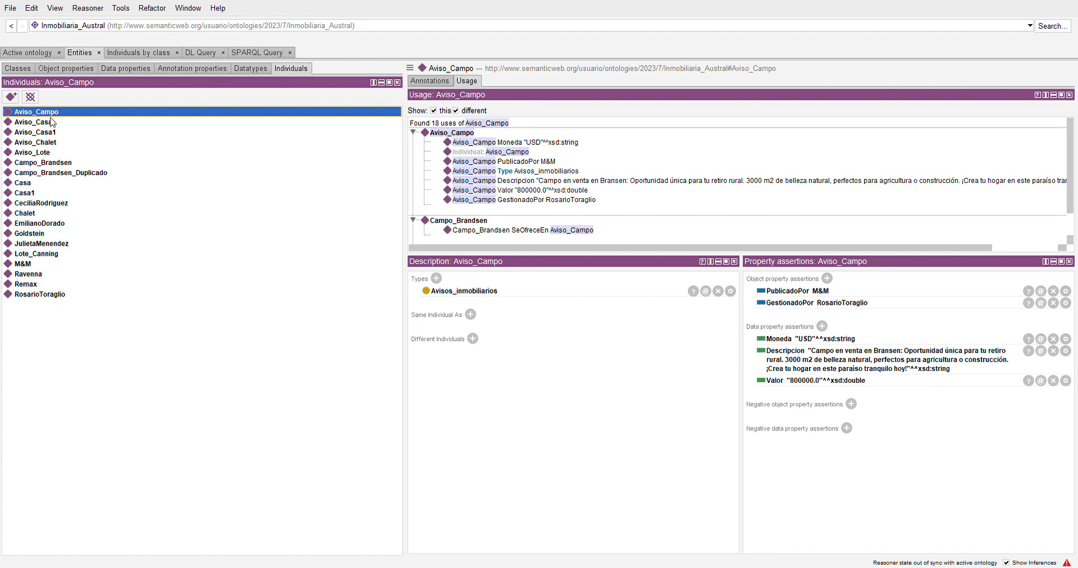
left_click(45, 165)
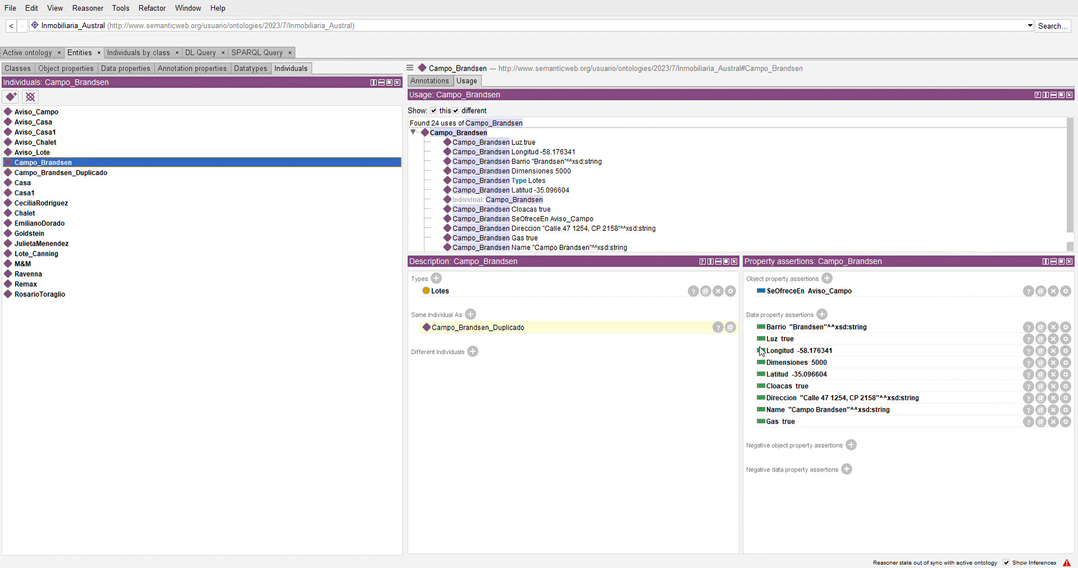
left_click(50, 174)
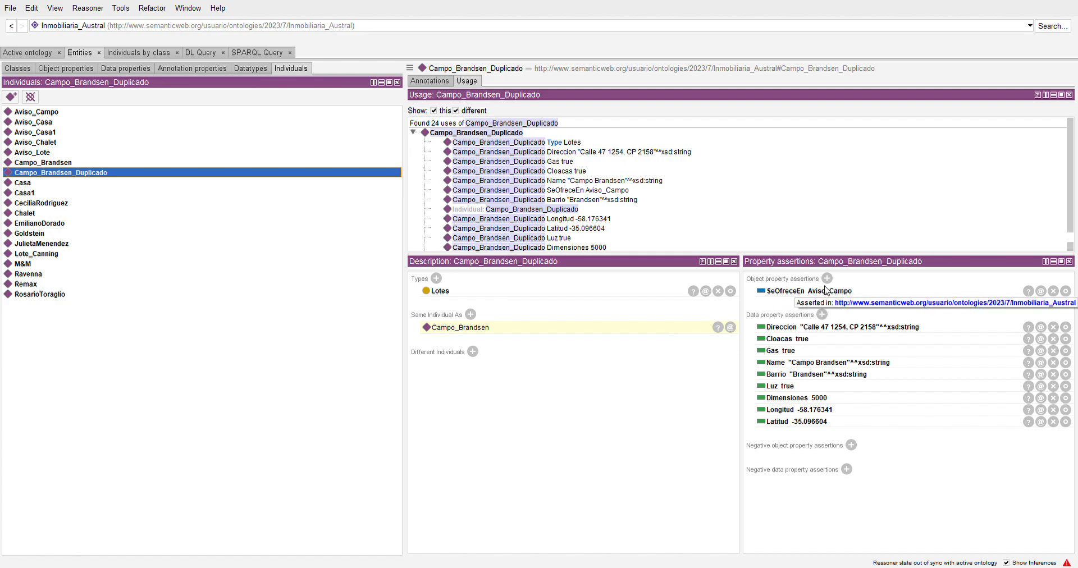
left_click(78, 68)
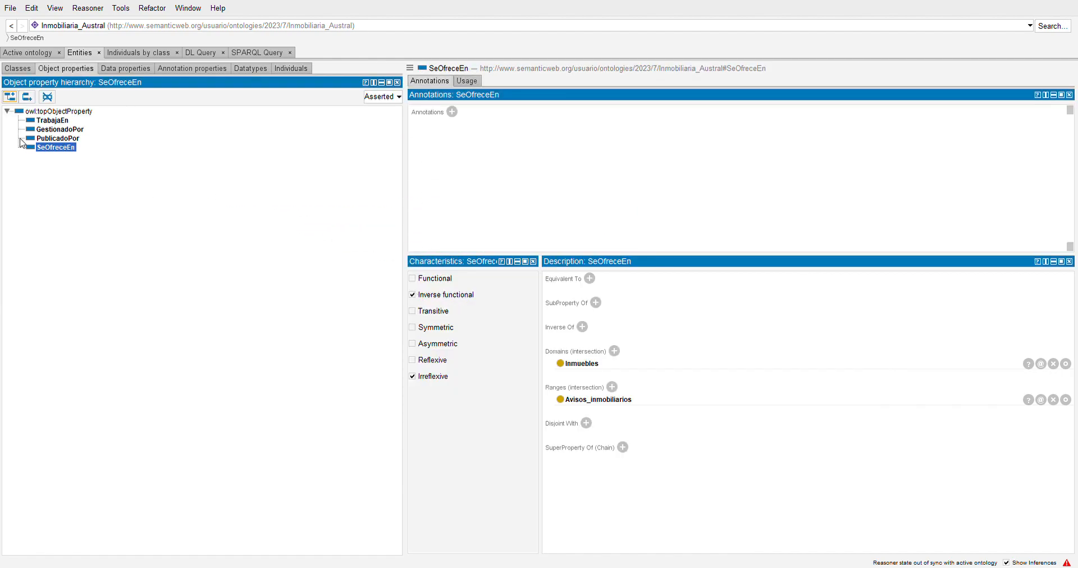
left_click(289, 69)
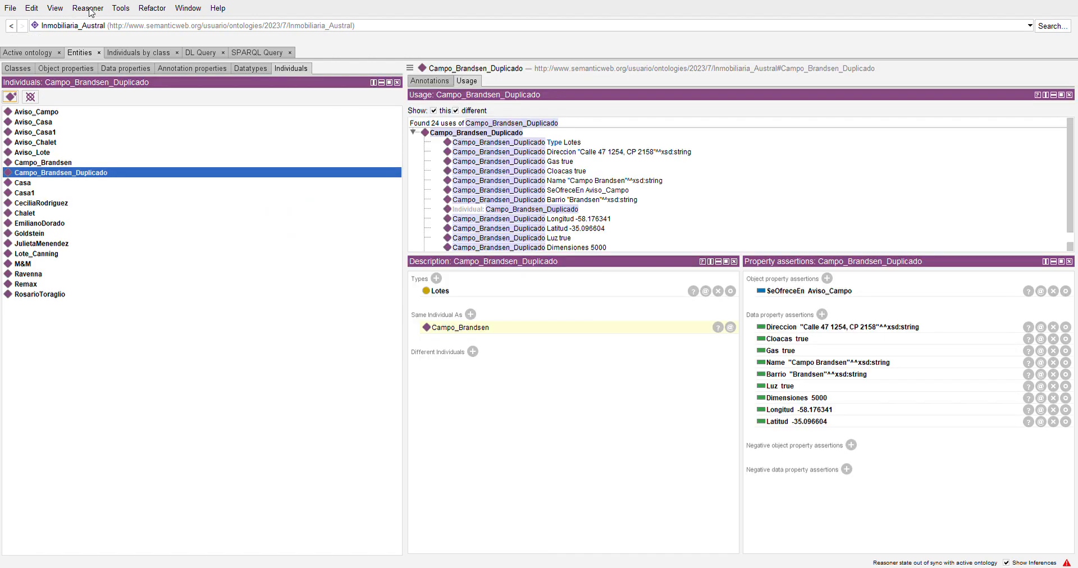
Explicitly assert Campo_Brandsen as the same individual as Campo_Brandsen_Duplicado, and recheck the object property SeOfreceEn
left_click(54, 163)
left_click(55, 174)
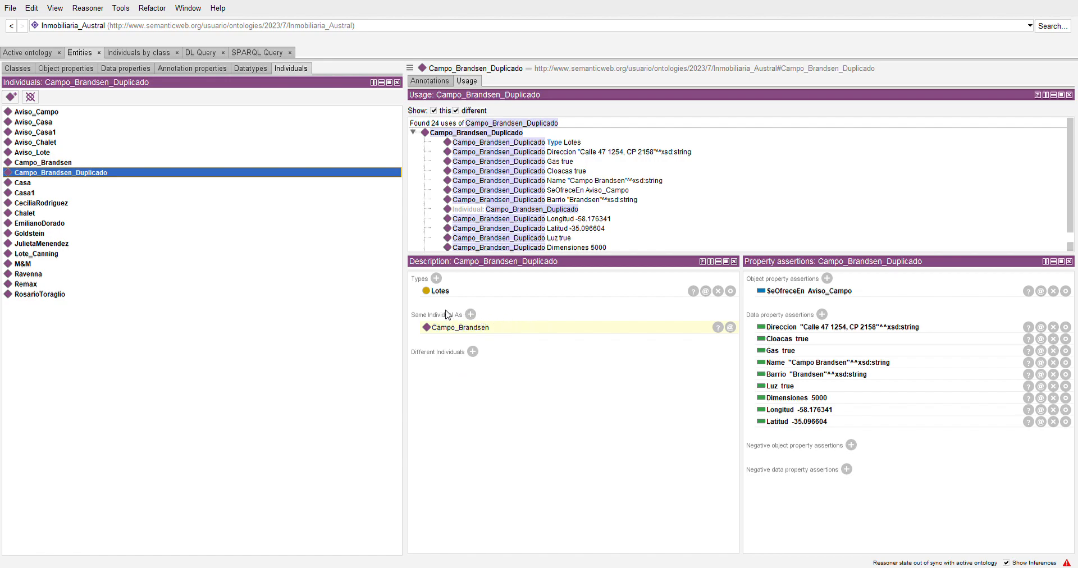
left_click(477, 319)
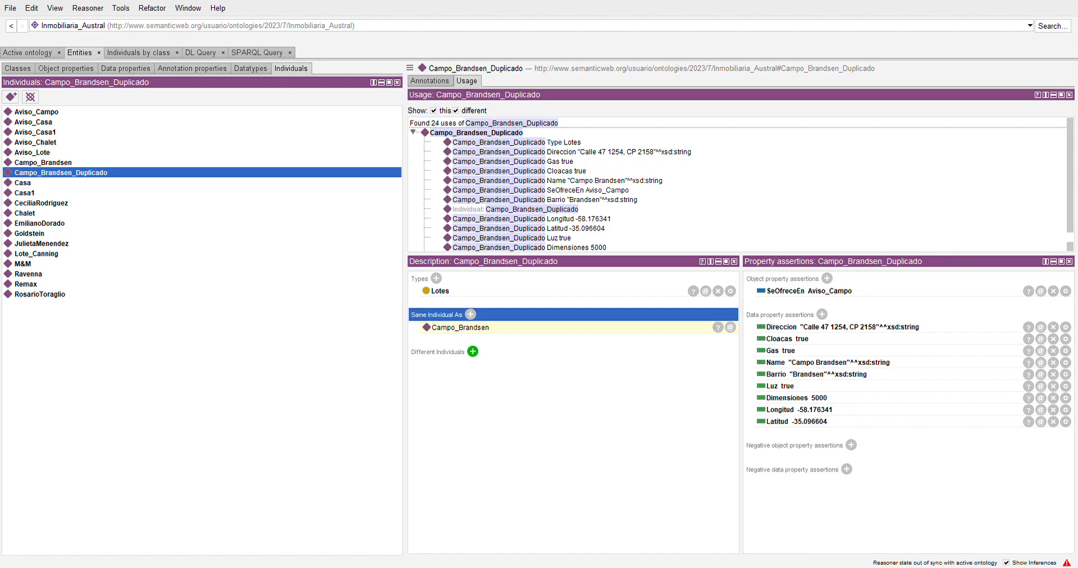
left_click(560, 566)
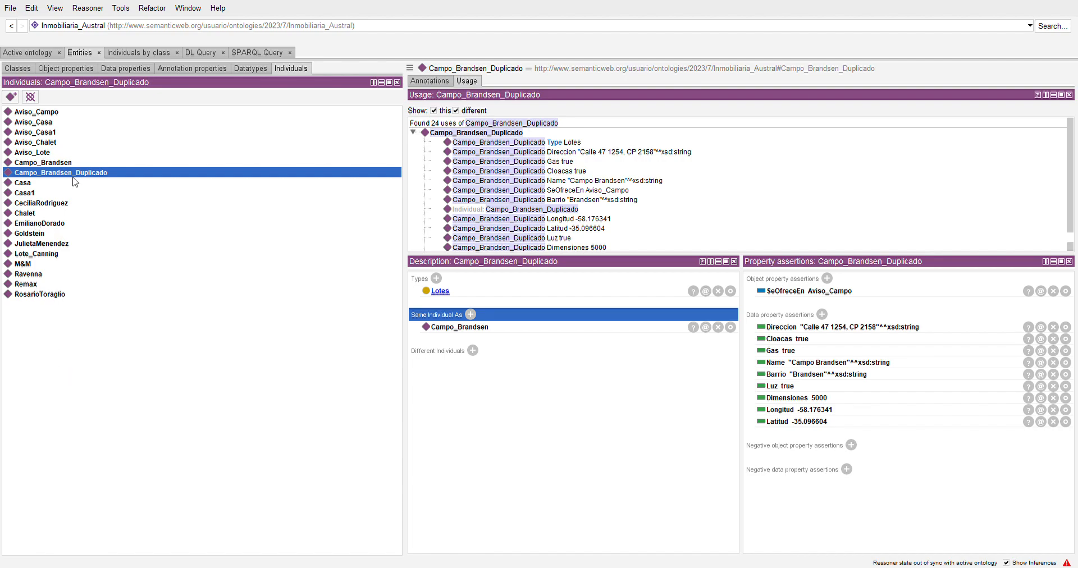
left_click(65, 68)
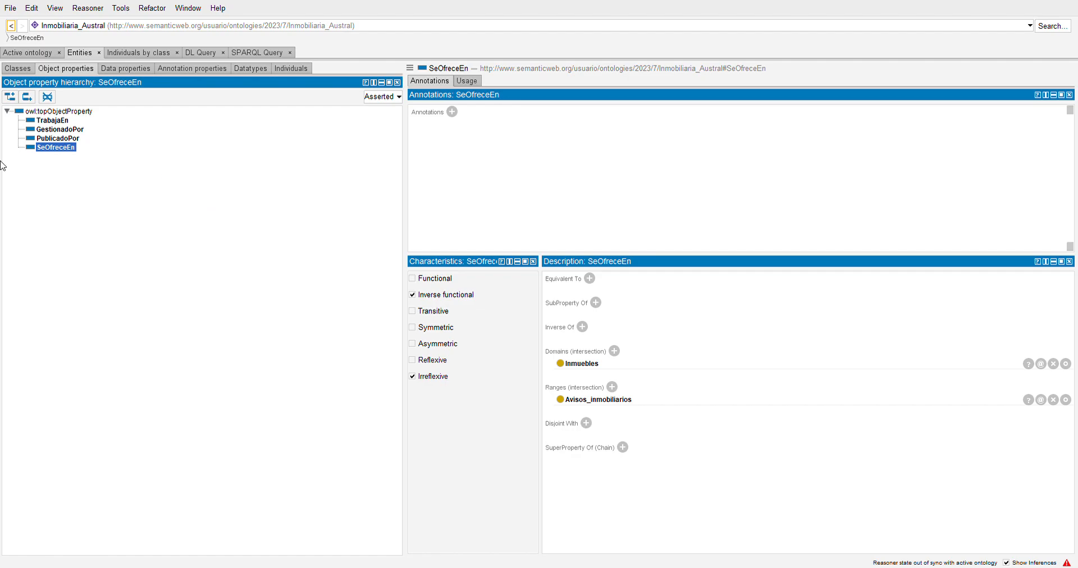
left_click(277, 68)
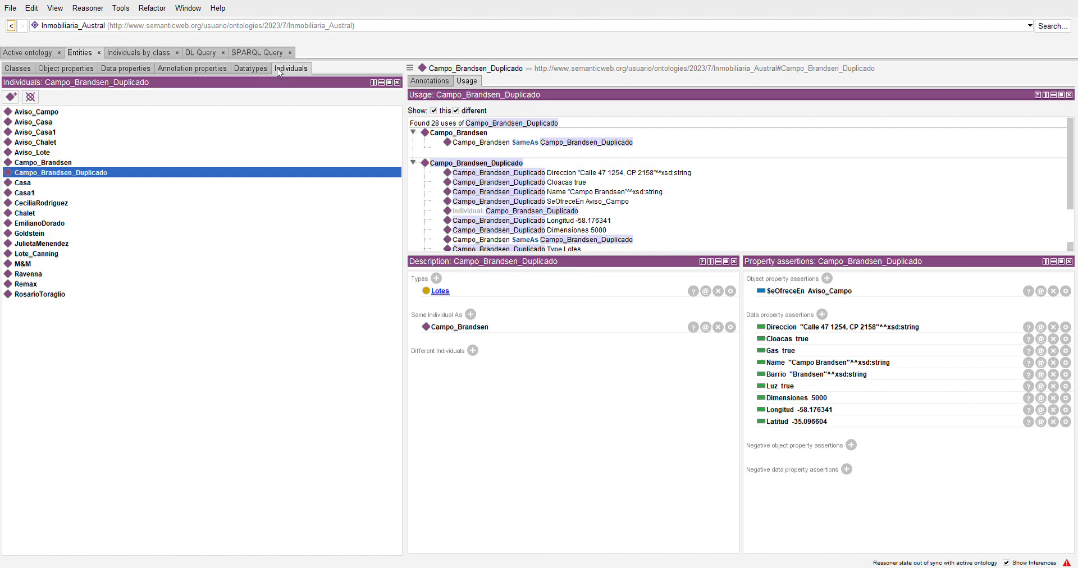
Stop the reasoner, add the object property assertion SeOfreceEn Chalet to the individual Chalet and start the reasoner again to test irreflexivity
left_click(89, 9)
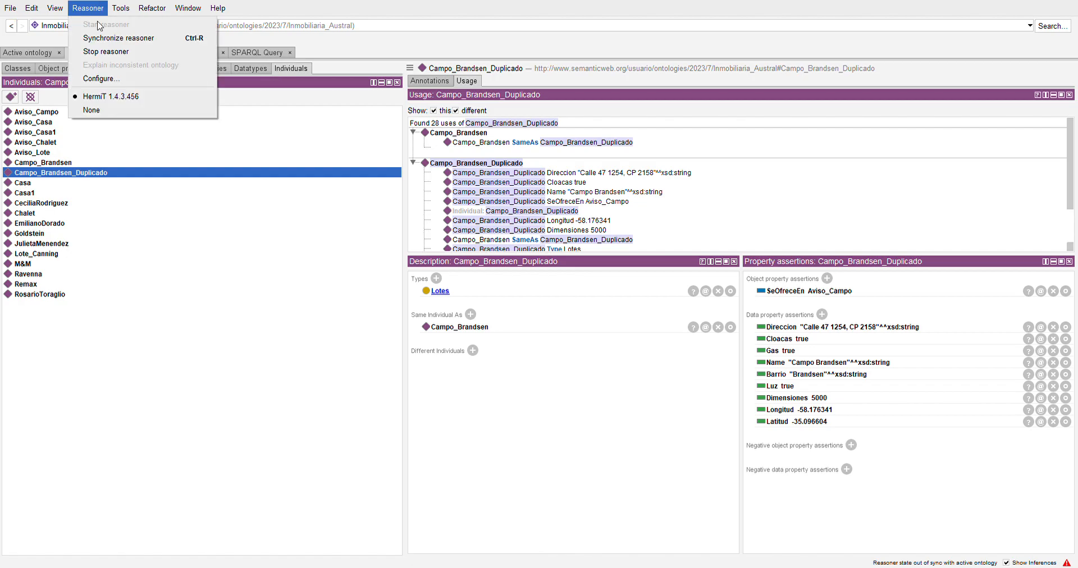
left_click(105, 52)
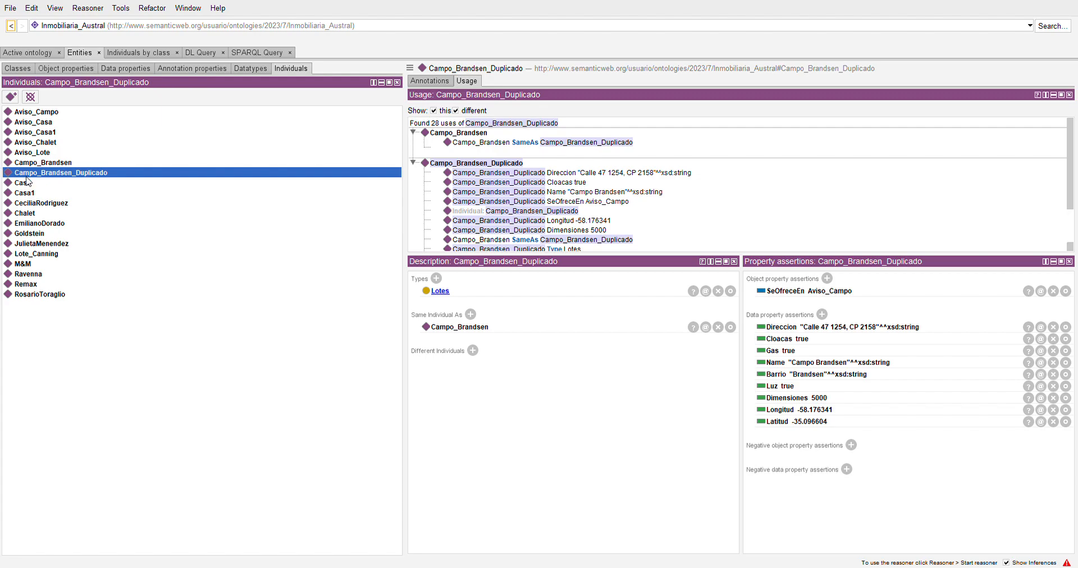
left_click(32, 214)
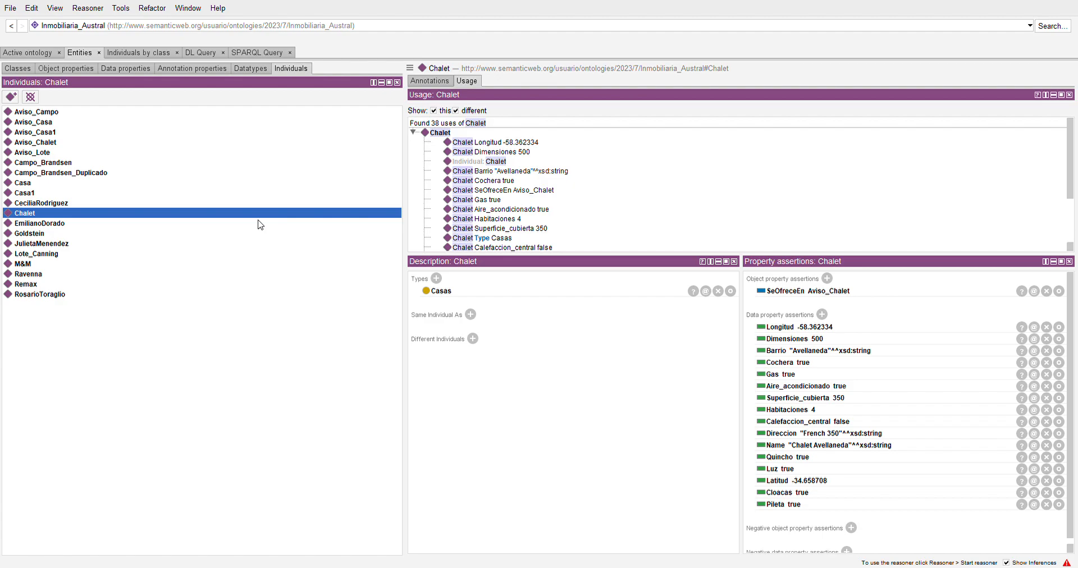
left_click(830, 283)
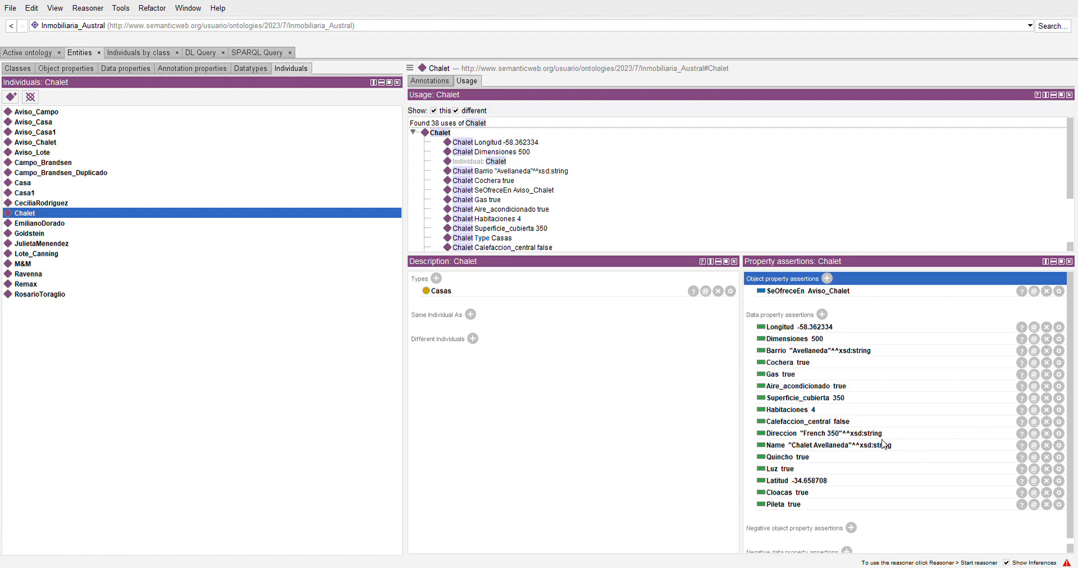
left_click(82, 11)
left_click(99, 26)
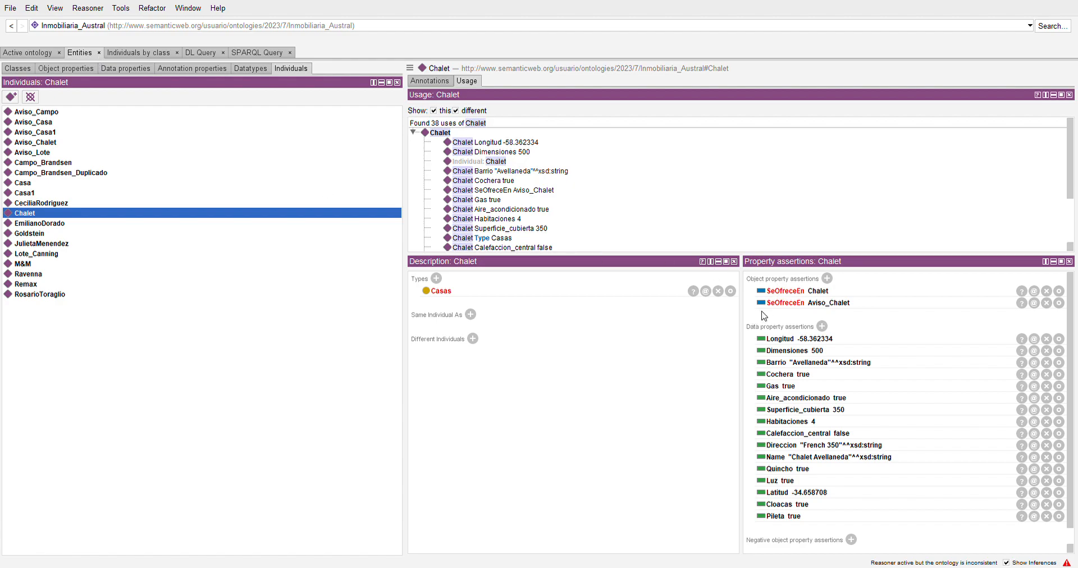
Remove the SeOfreceEn Chalet assertion from the individual Chalet and restart the HermiT reasoner
left_click(1047, 292)
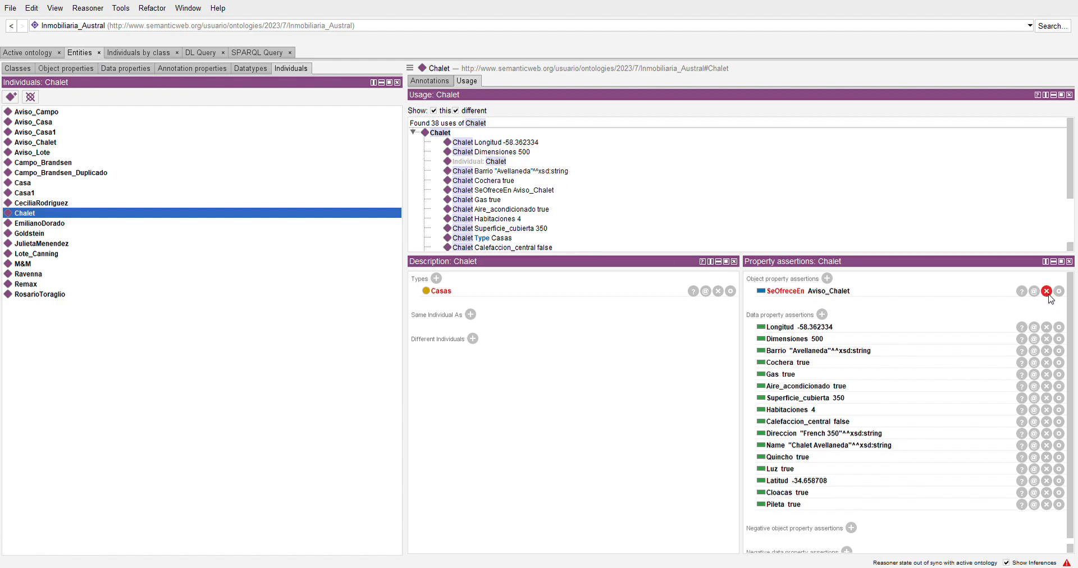
left_click(88, 8)
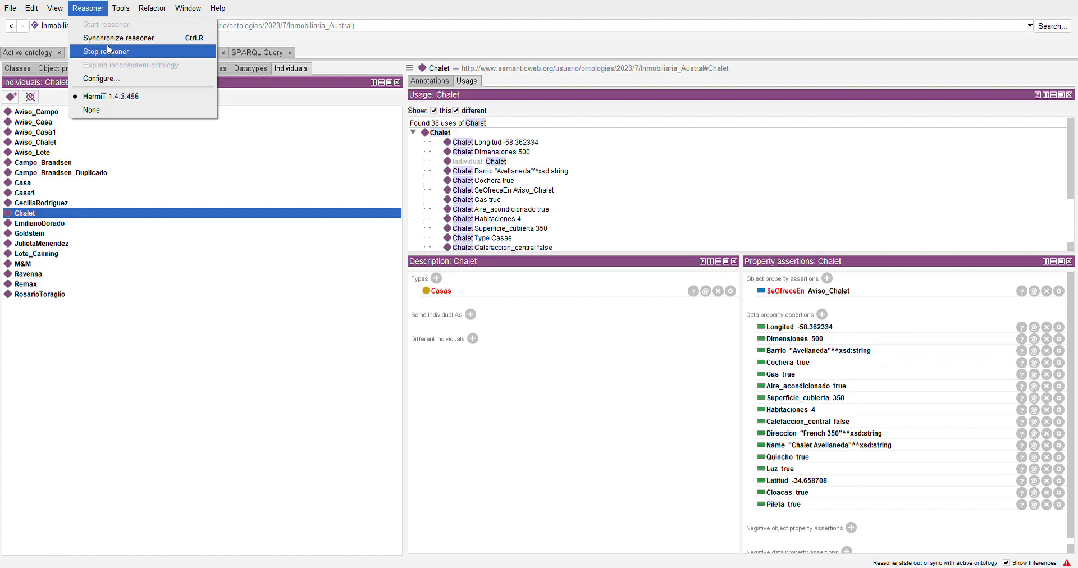
left_click(108, 51)
left_click(93, 10)
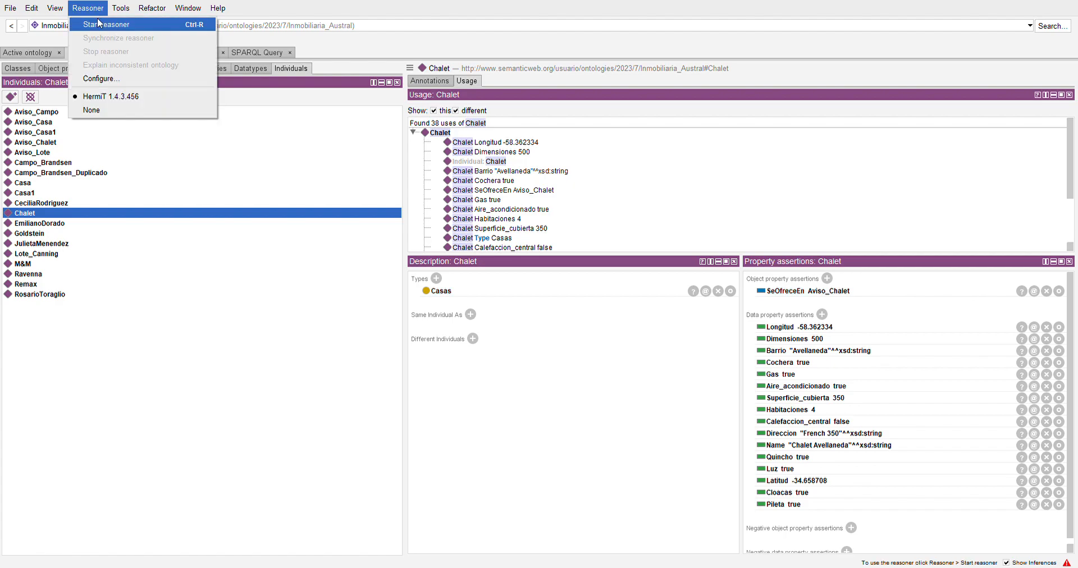
left_click(99, 23)
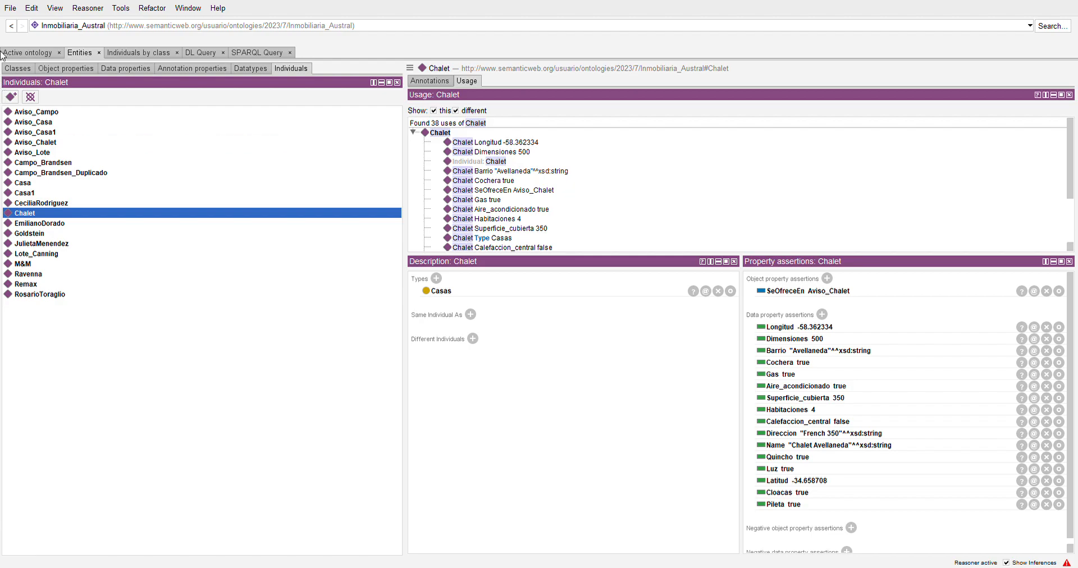
Examine the characteristics, domain and range of the object property GestionadoPor
left_click(52, 70)
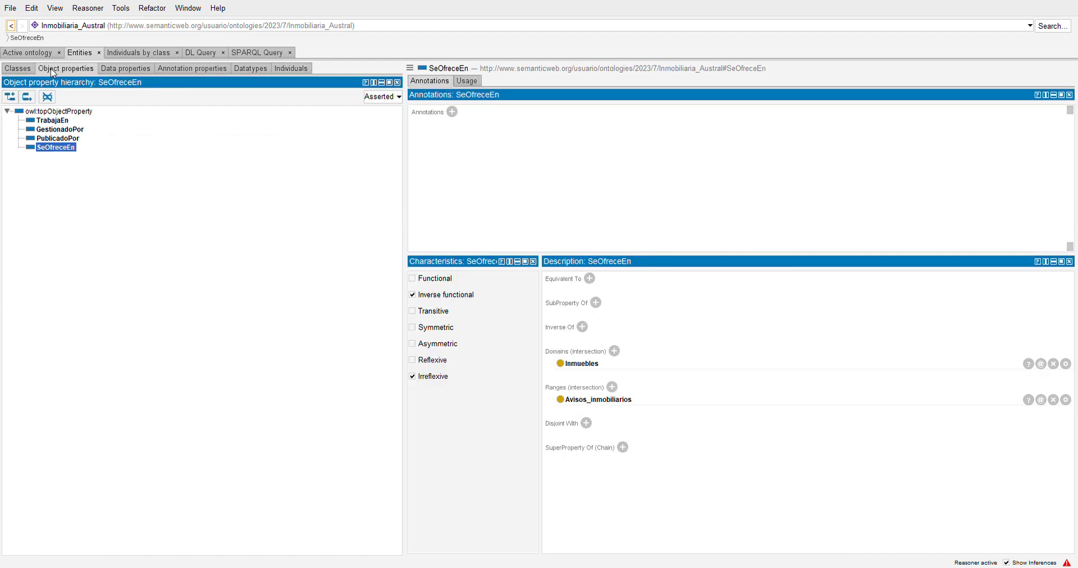
left_click(59, 130)
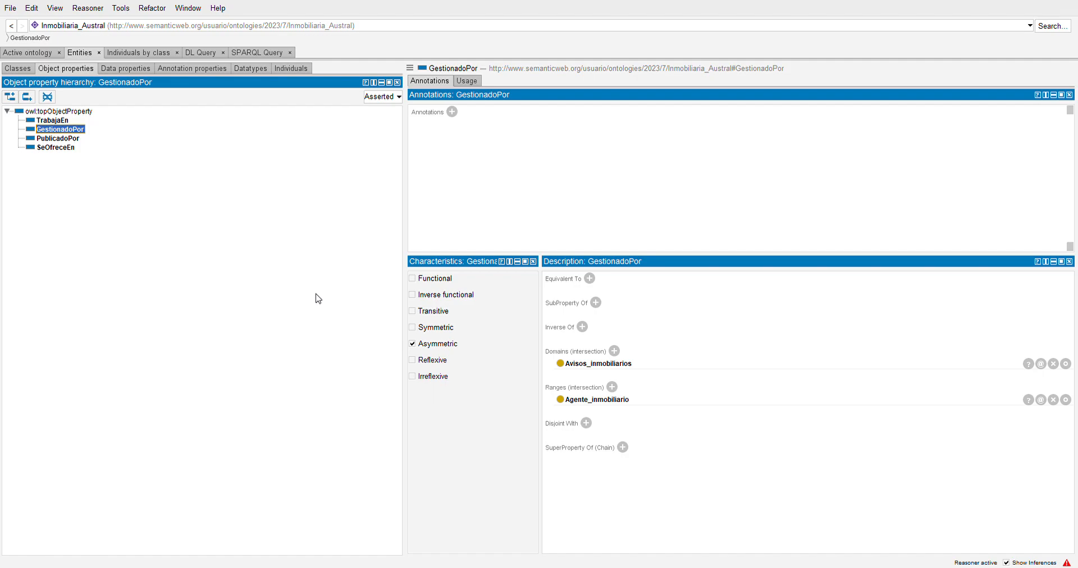
key("alt+Tab")
key("alt+Tab")
Add the object property assertion GestionadoPor Aviso_Campo to the agent individual that manages Aviso_Campo
left_click(288, 68)
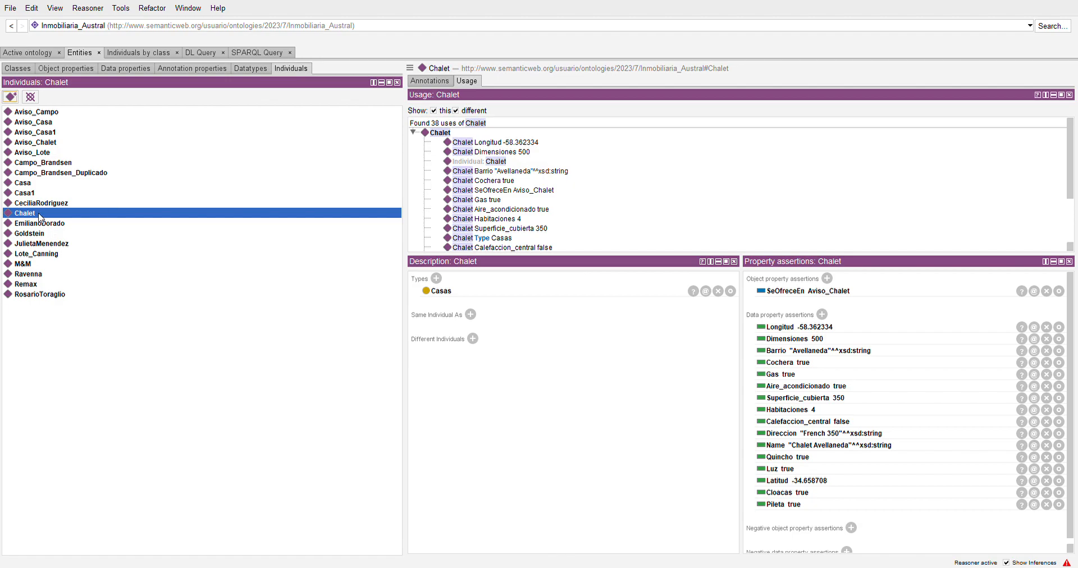
left_click(55, 114)
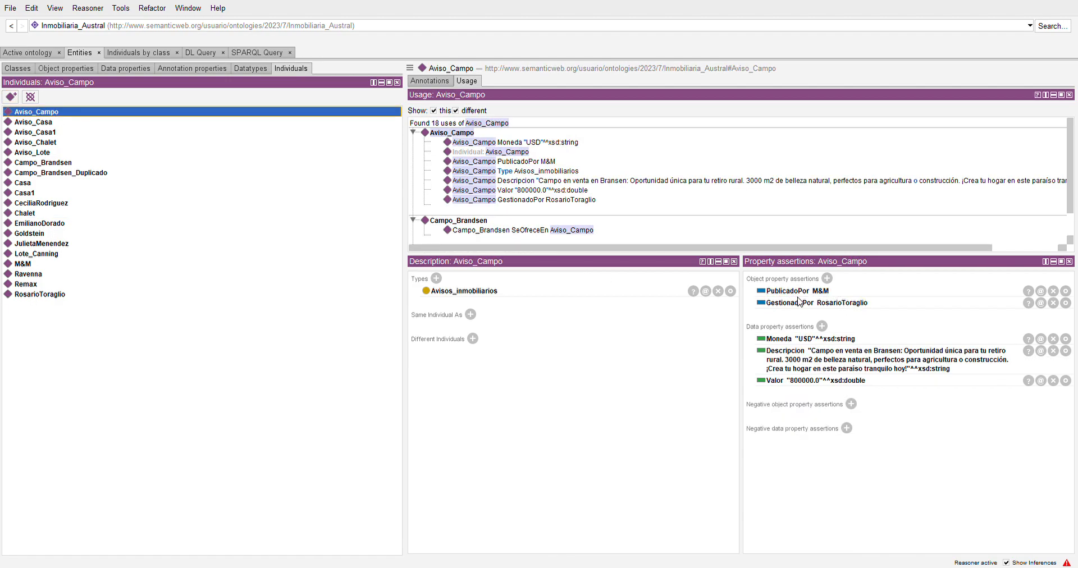
left_click(824, 316)
left_click(48, 295)
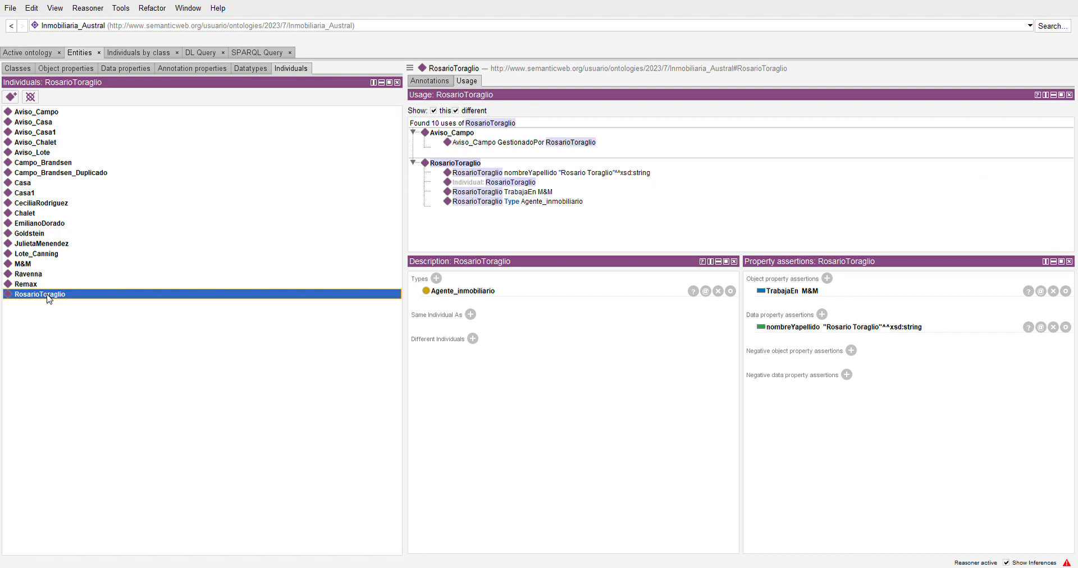
left_click(827, 280)
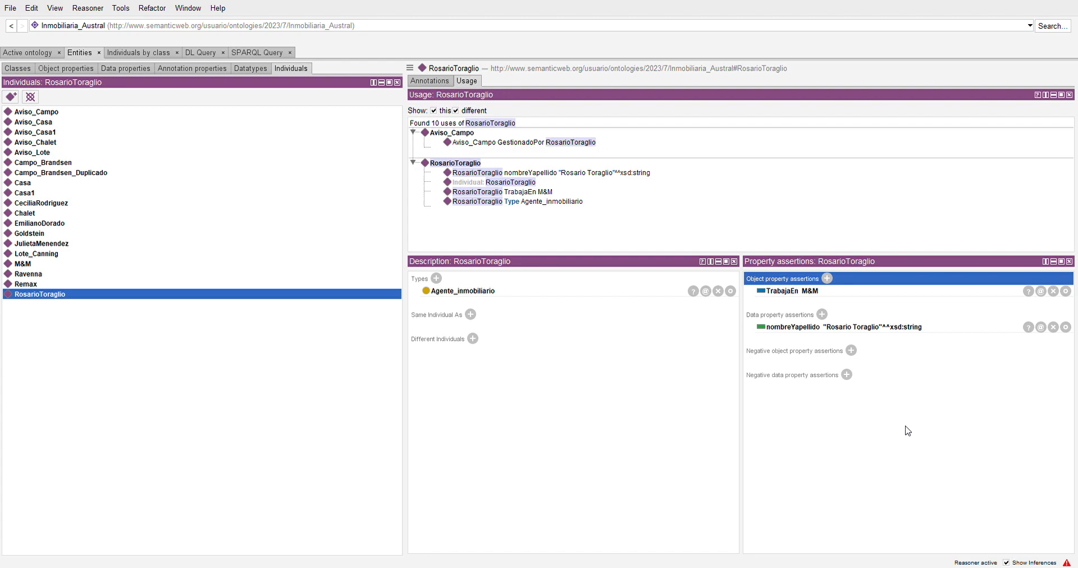
left_click(890, 448)
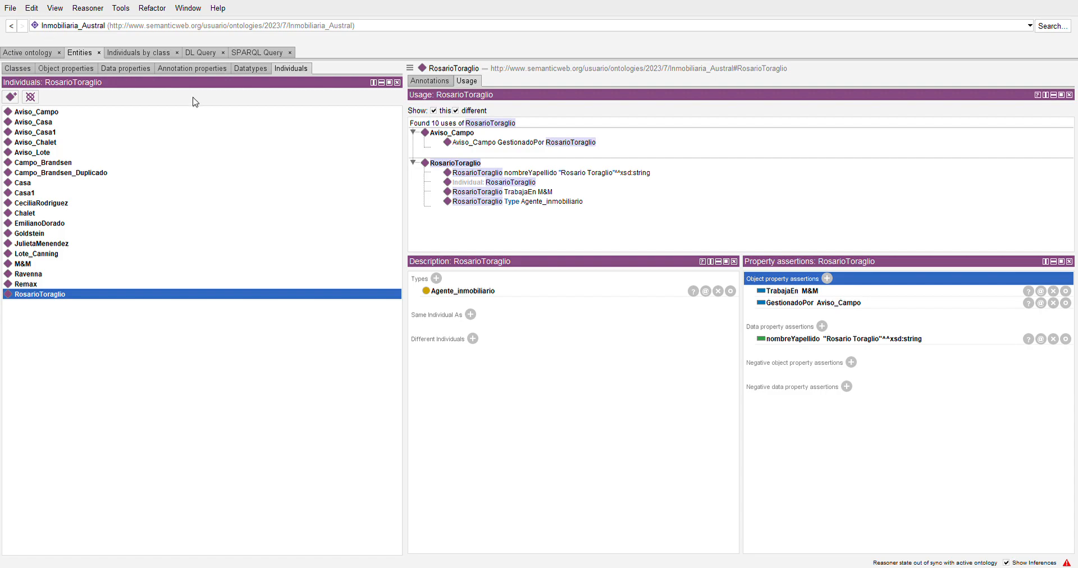
Stop and restart the HermiT reasoner to test the asymmetry of GestionadoPor
left_click(96, 9)
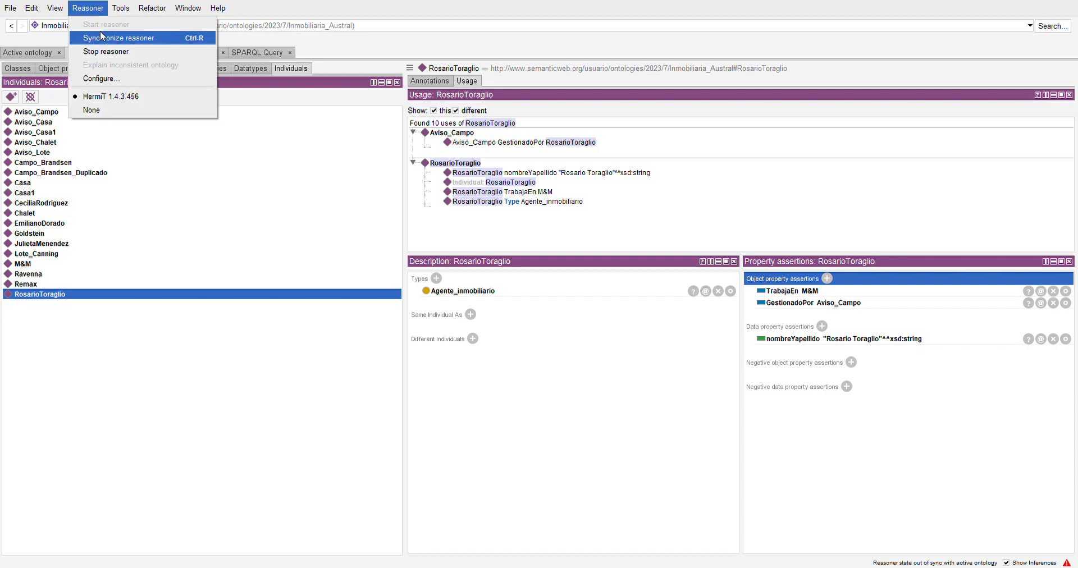
left_click(106, 51)
left_click(85, 8)
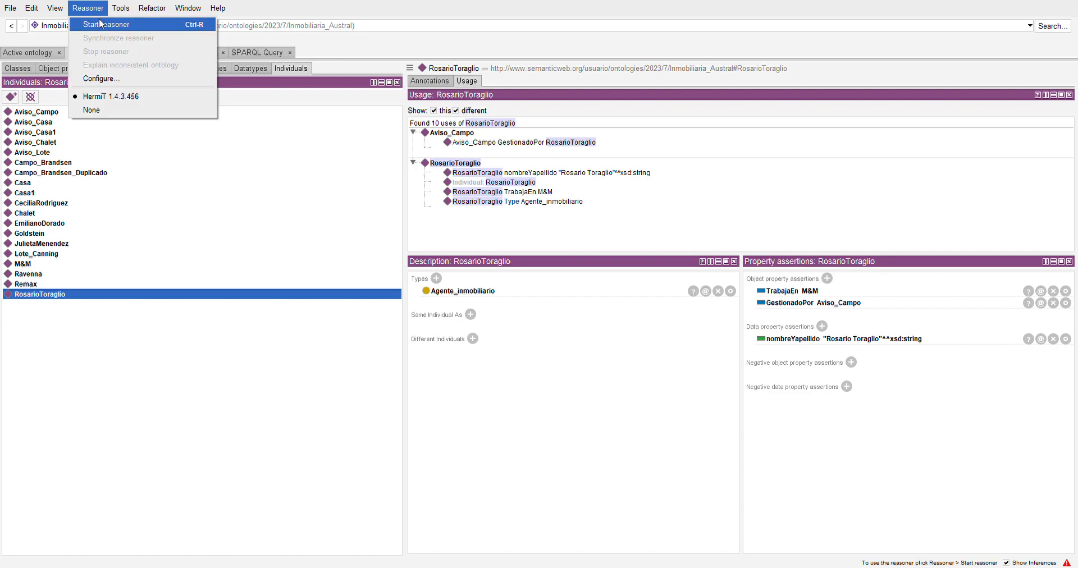
left_click(100, 22)
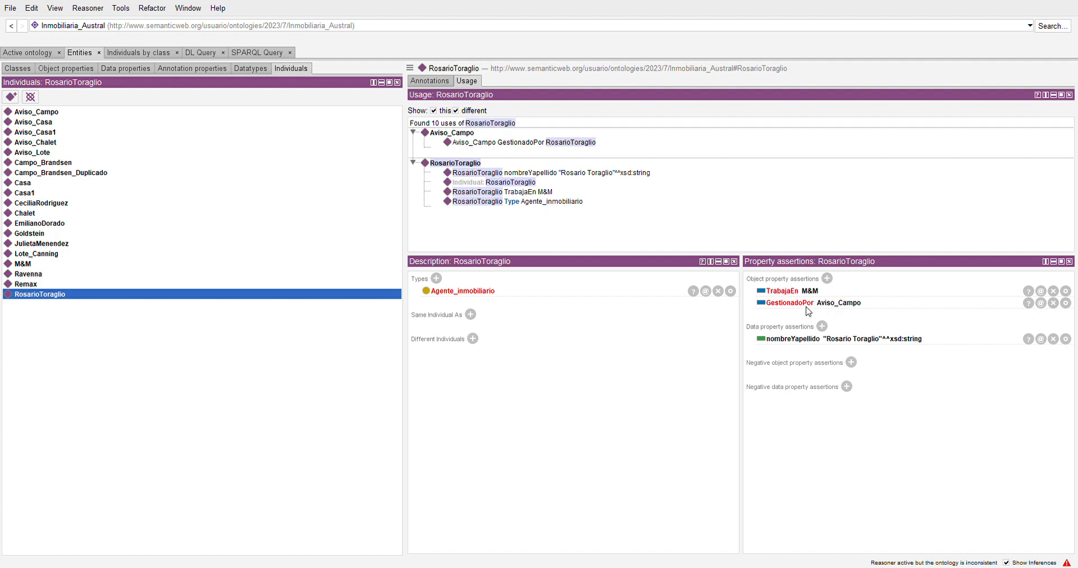
Remove the GestionadoPor Aviso_Campo assertion from the agent individual and restart the HermiT reasoner
left_click(1054, 304)
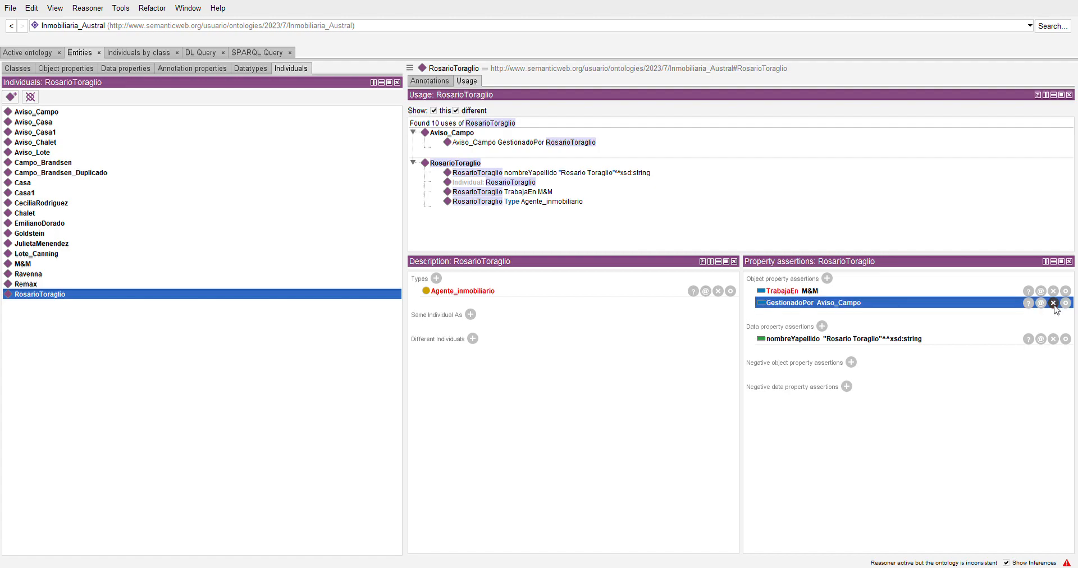
left_click(1054, 303)
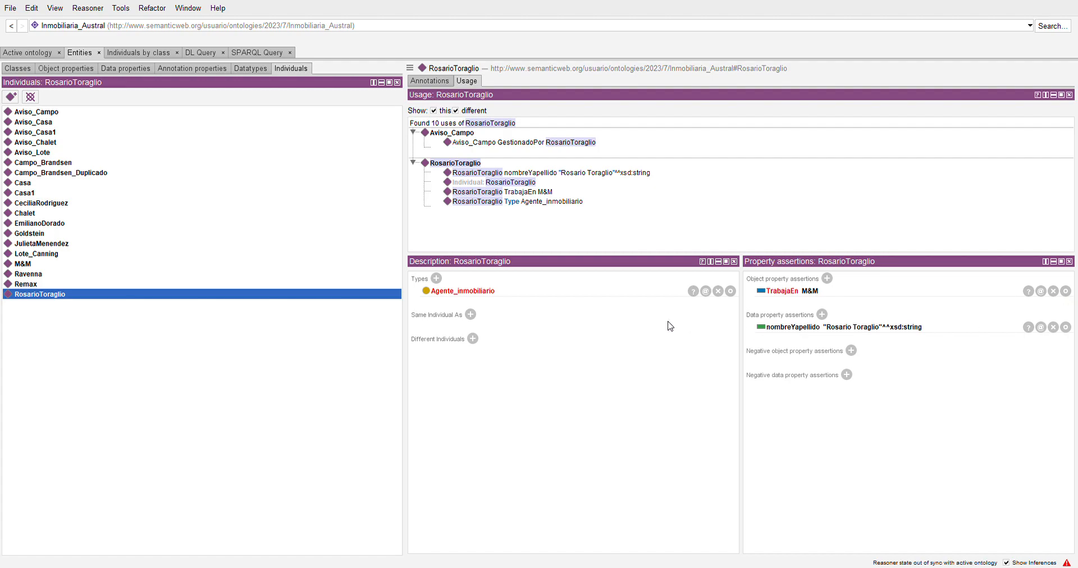
left_click(88, 9)
left_click(97, 52)
left_click(88, 8)
left_click(104, 24)
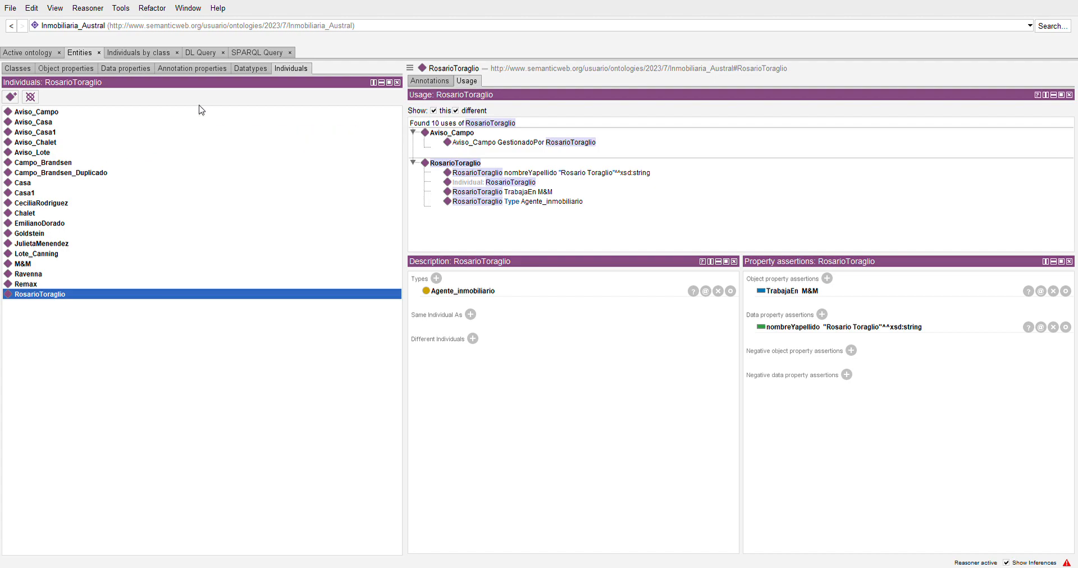
Replace the SPARQL query with one selecting ?inmueble ?nombre ?dimension of Casas or Lotes with Luz, Gas and Cloacas true and ?dimension > 200, and execute it
left_click(246, 53)
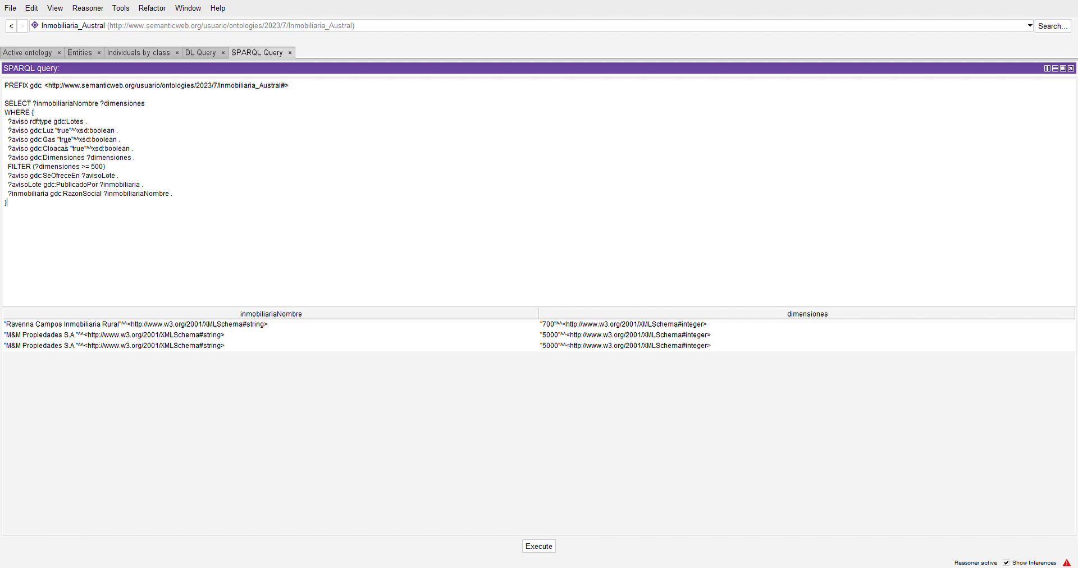
left_click_drag(58, 227, 4, 84)
type("PREFIX gdc: <http://www.semanticweb.org/usuario/ontologies/2023/7/Inmobiliaria_Austral#>  SELECT ?inmueble ?nombre ?dimension WHERE {   { ?inmueble rdf:type gdc:Casas . }   UNION   { ?inmueble rdf:type gdc:Lotes . }   ?inmueble gdc:Name ?nombre ;             gdc:Dimensiones ?dimension ;             gdc:Luz \"true\"^^xsd:boolean ;             gdc:Gas \"true\"^^xsd:boolean ;             gdc:Cloacas \"true\"^^xsd:boolean .   FILTER (?dimension > 200) }")
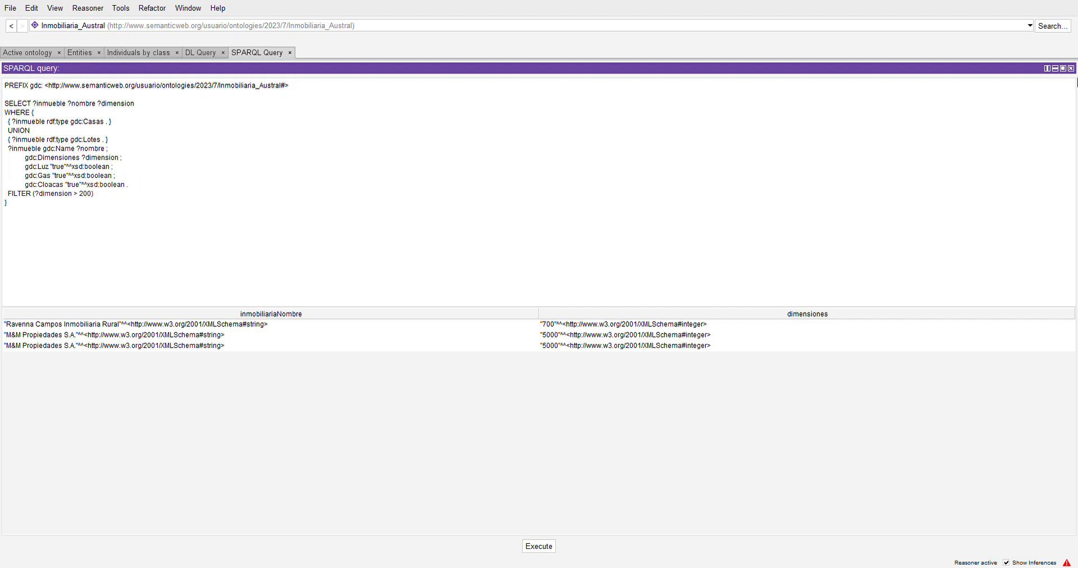
left_click(539, 546)
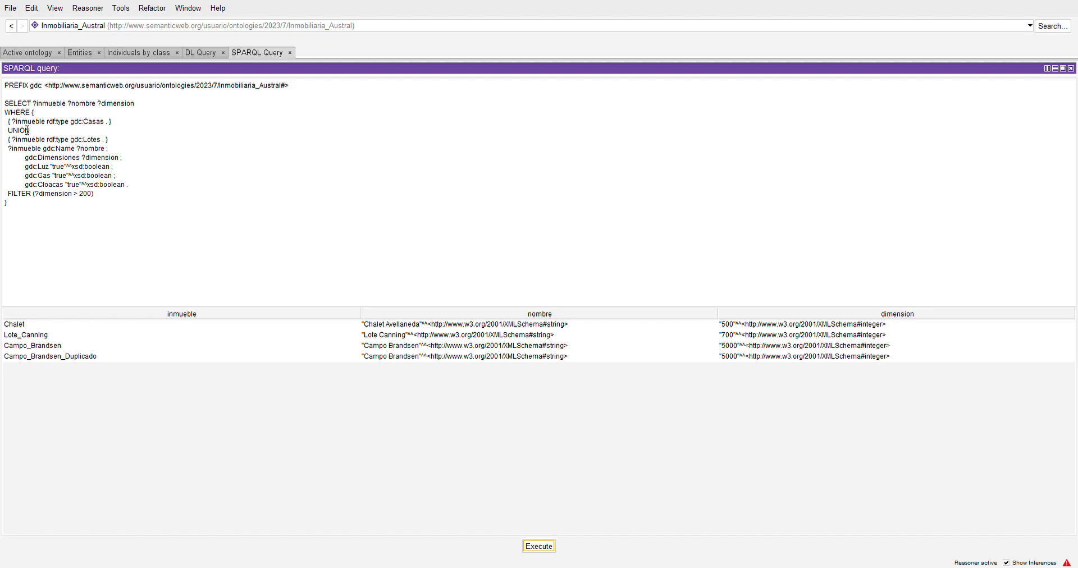
Change the SPARQL query's filter condition to ?dimension >= 200 and execute the query again
left_click_drag(8, 132, 26, 130)
left_click(93, 124)
key("Down")
key("Down")
left_click_drag(76, 186, 51, 166)
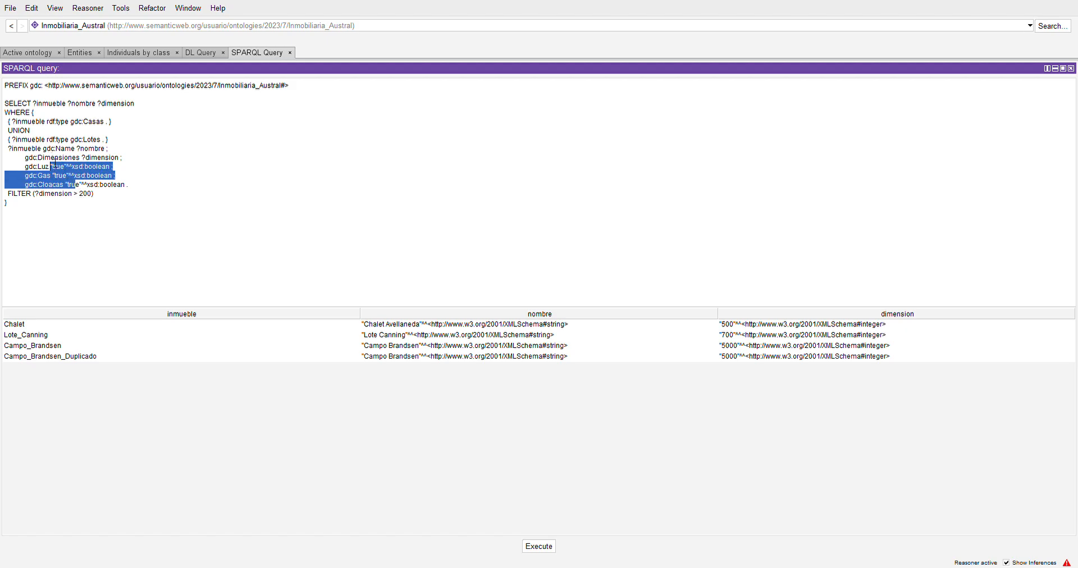
left_click(47, 194)
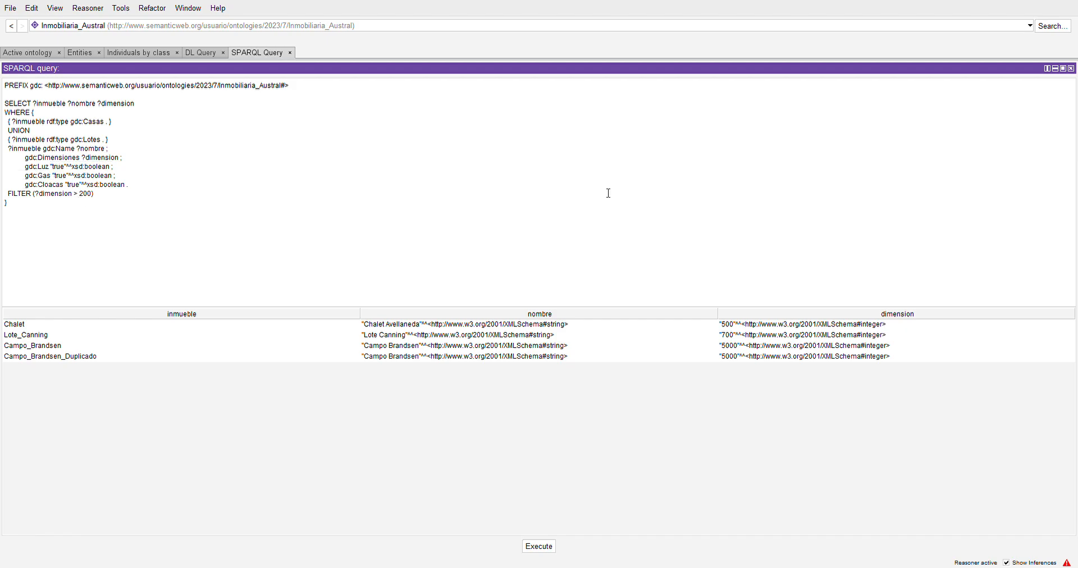
left_click(79, 194)
type("=")
left_click(544, 549)
left_click(544, 549)
Replace the query with one selecting ?inmobiliariaNombre ?habitaciones ?superficieCubierta for Casas with ?habitaciones >= 3 and ?superficieCubierta > 80, and execute it
key("alt+Tab")
left_click_drag(67, 207, 4, 29)
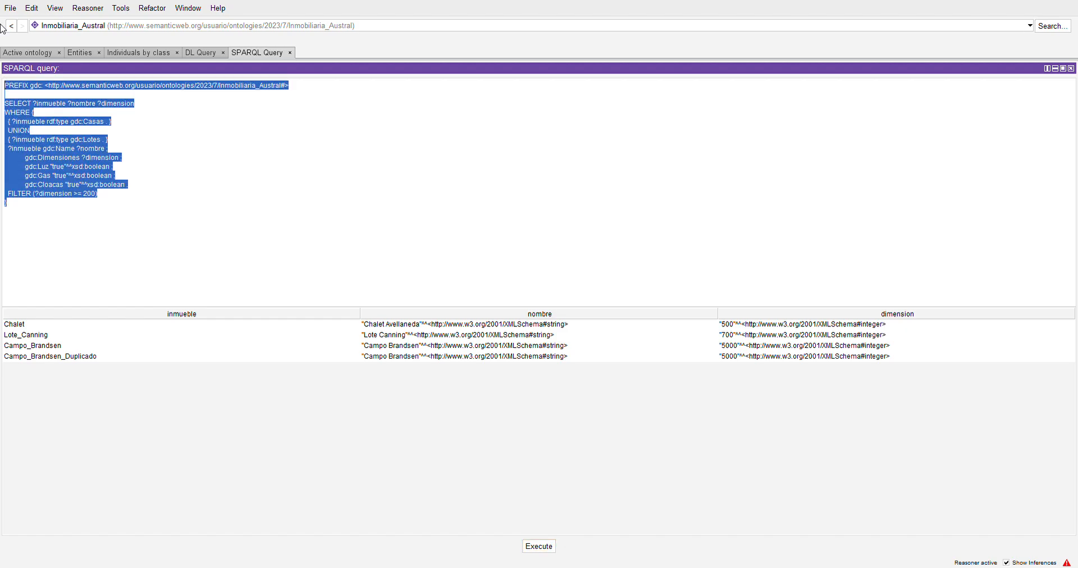
type("PREFIX gdc: <http://www.semanticweb.org/usuario/ontologies/2023/7/Inmobiliaria_Austral#>  SELECT ?inmobiliariaNombre ?habitaciones ?superficieCubierta WHERE {  ?aviso rdf:type gdc:Casas .  ?aviso gdc:Habitaciones ?habitaciones .  FILTER (?habitaciones >= 3)  ?aviso gdc:Superficie_cubierta ?superficieCubierta .  FILTER (?superficieCubierta > 80)  ?aviso gdc:SeOfreceEn ?avisoCasa .  ?avisoCasa gdc:PublicadoPor ?inmobiliaria .  ?inmobiliaria gdc:RazonSocial ?inmobiliariaNombre . }")
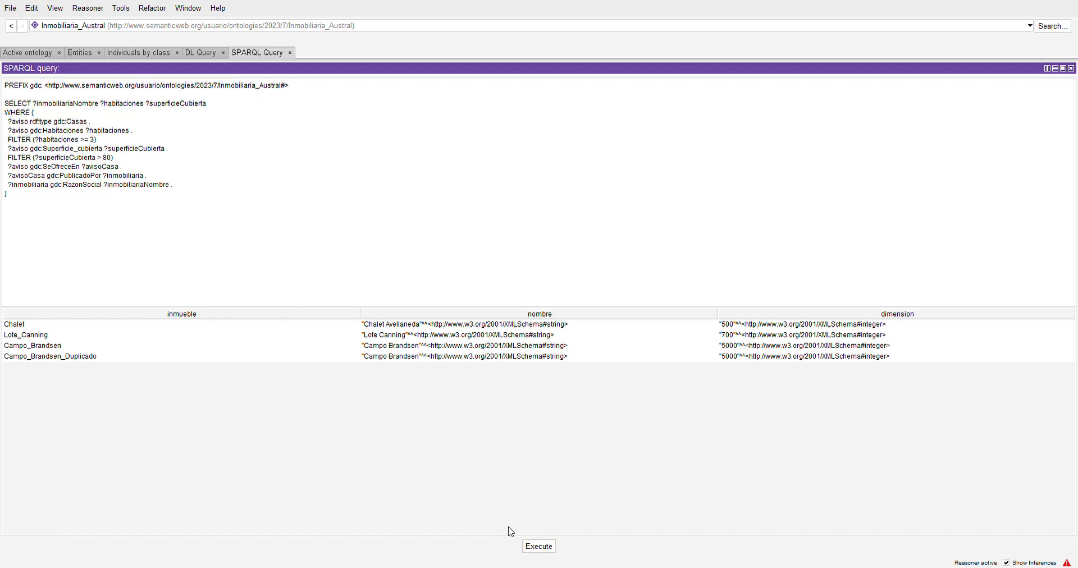
left_click(539, 547)
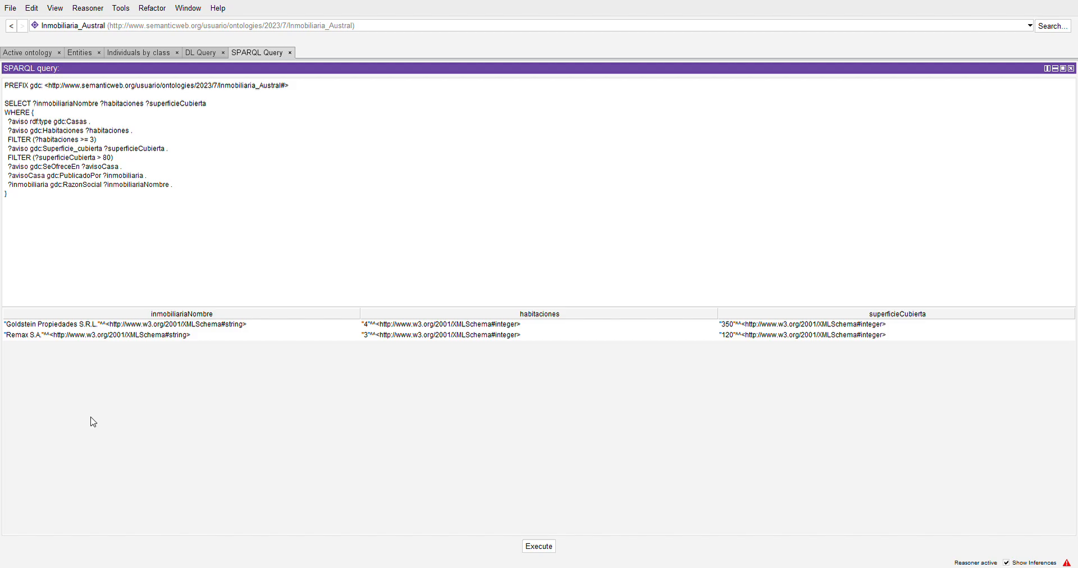
left_click(90, 417)
Examine the classes Inmobiliaria and Avisos_inmobiliarios and the domains and ranges of the object properties SeOfreceEn and PublicadoPor
left_click(90, 52)
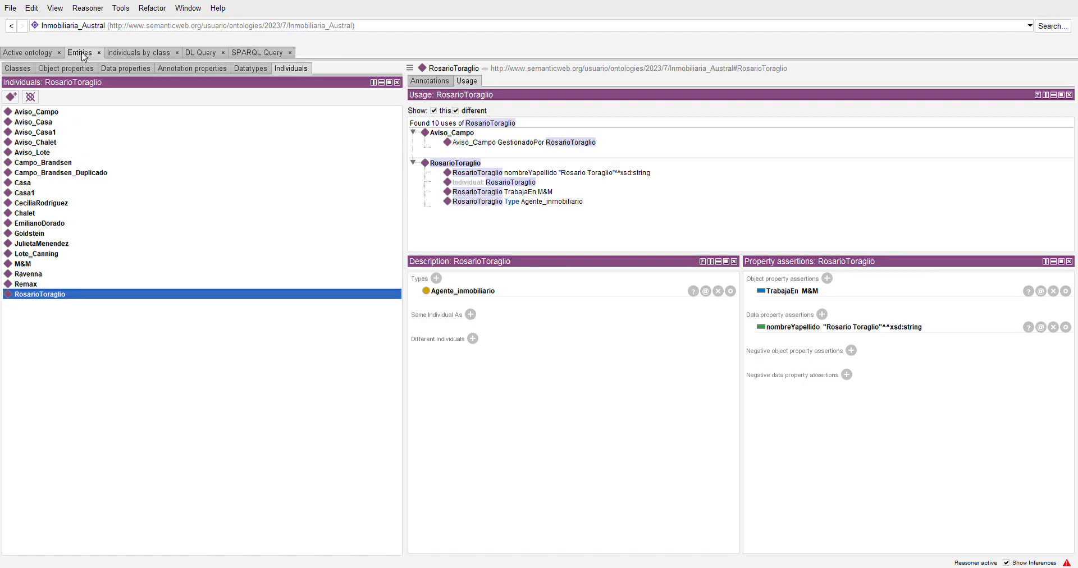
left_click(31, 67)
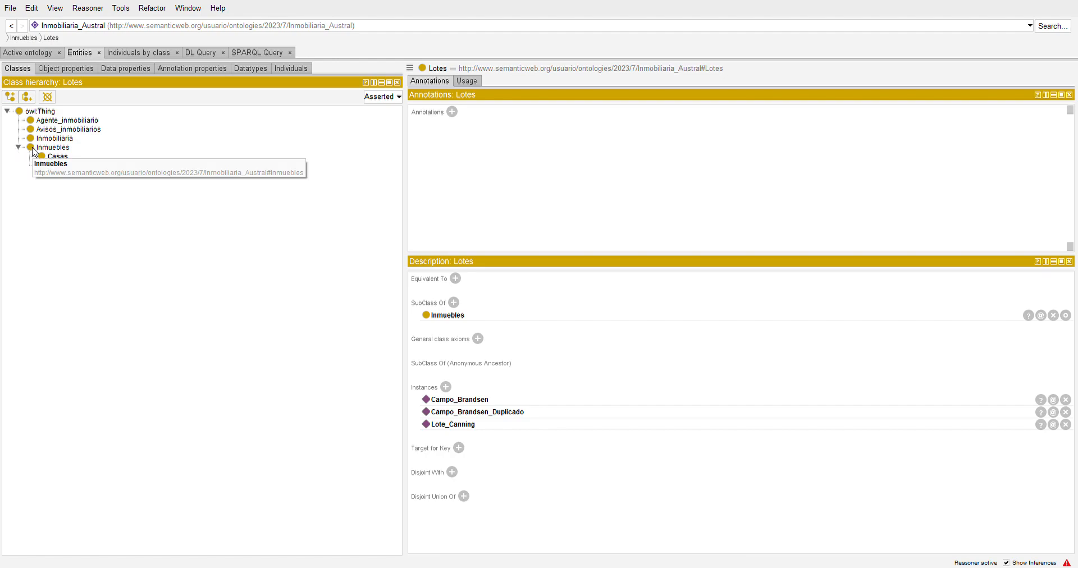
left_click(49, 139)
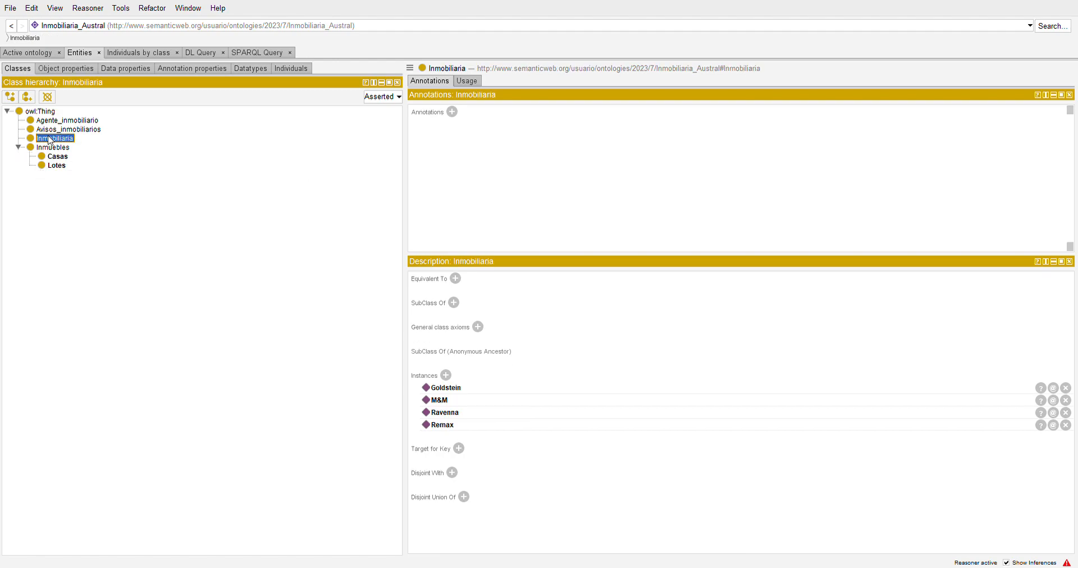
left_click(57, 131)
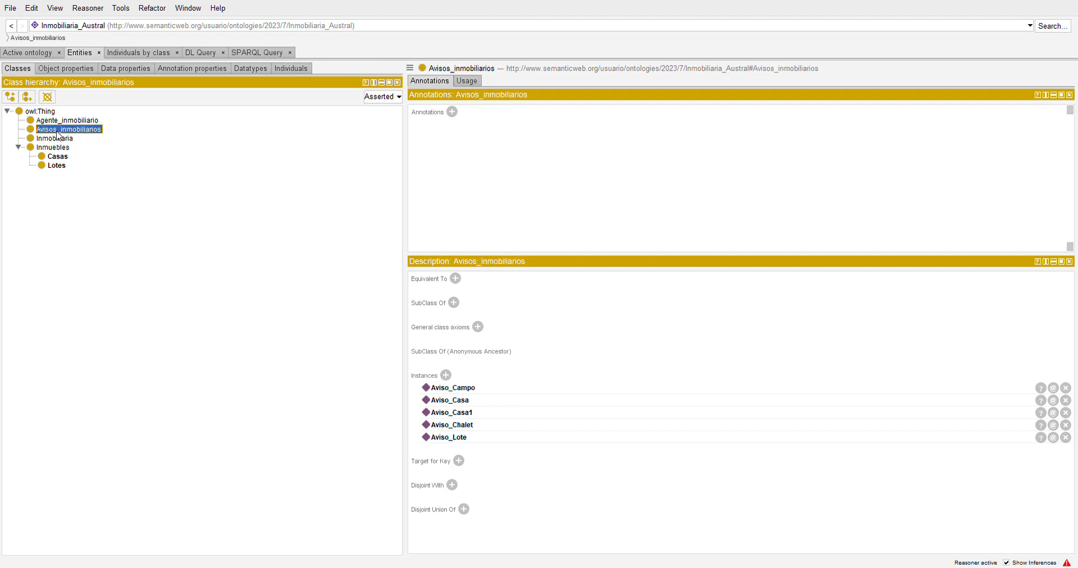
left_click(62, 68)
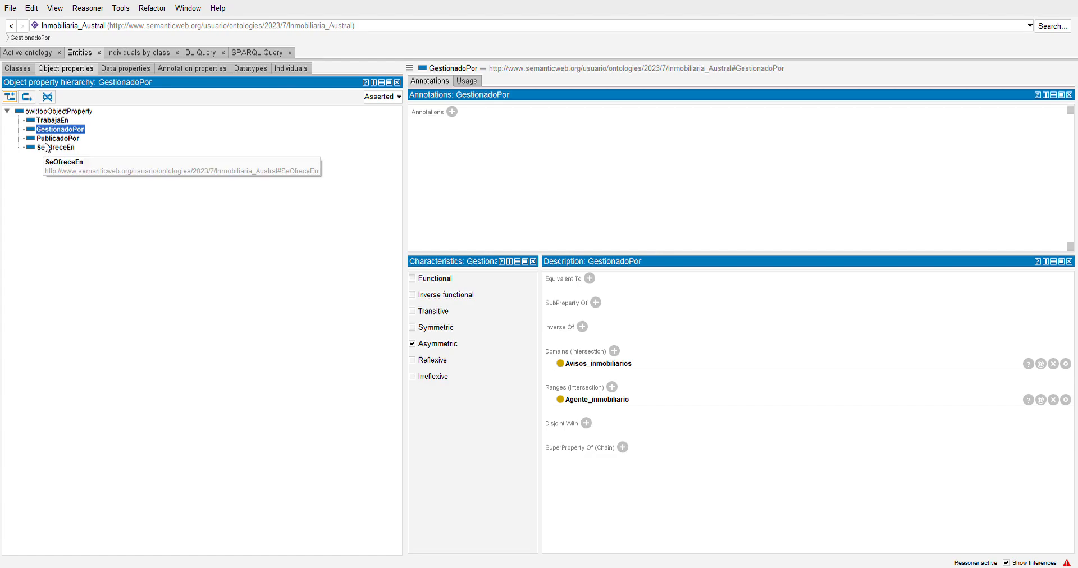
key("Down")
left_click(49, 148)
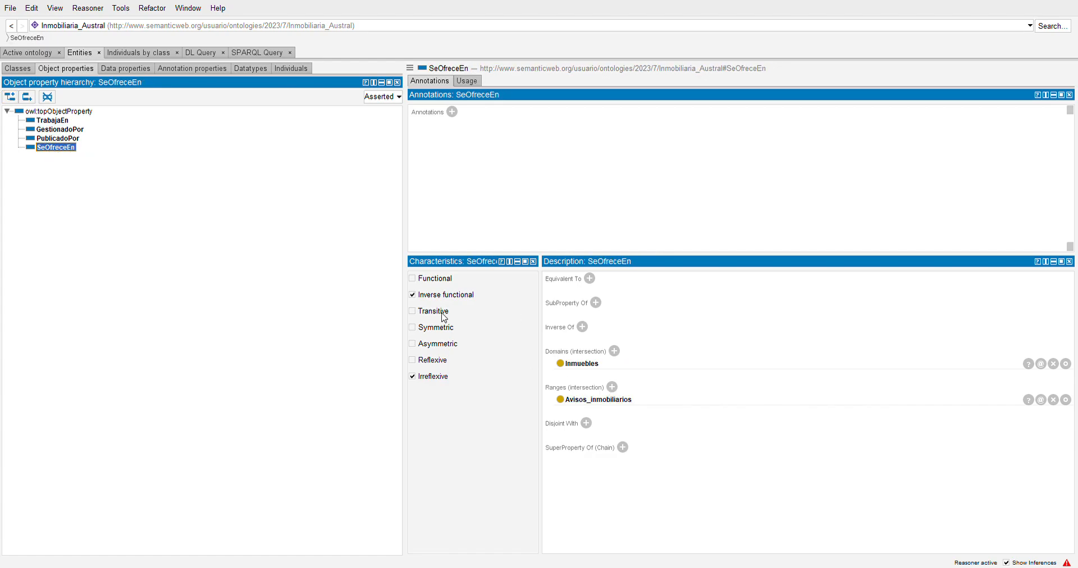
left_click(58, 139)
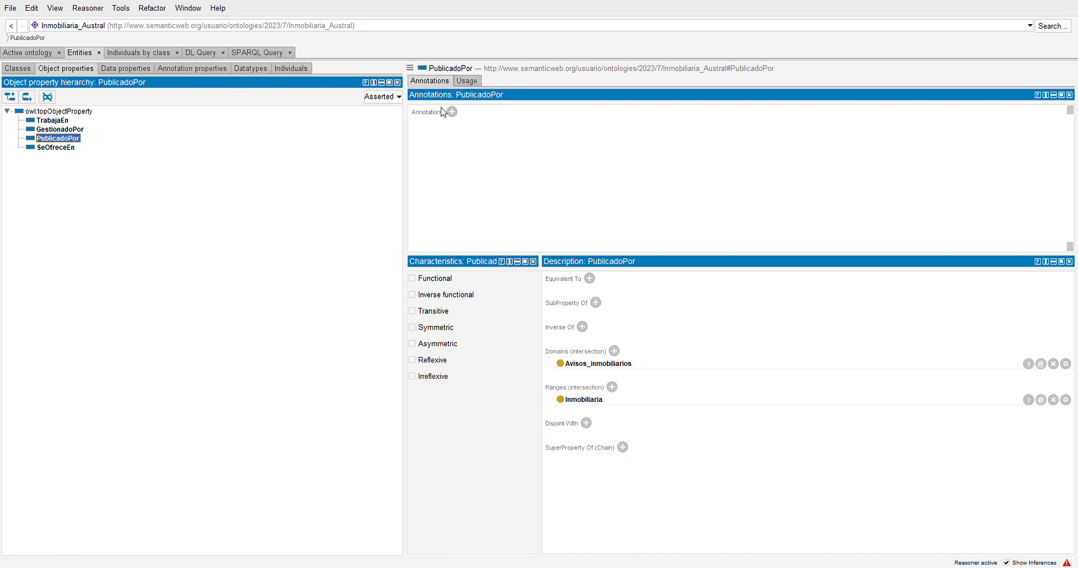
Review the Casas SPARQL query line by line, from the habitaciones and superficieCubierta conditions to SeOfreceEn, PublicadoPor and RazonSocial
left_click(258, 53)
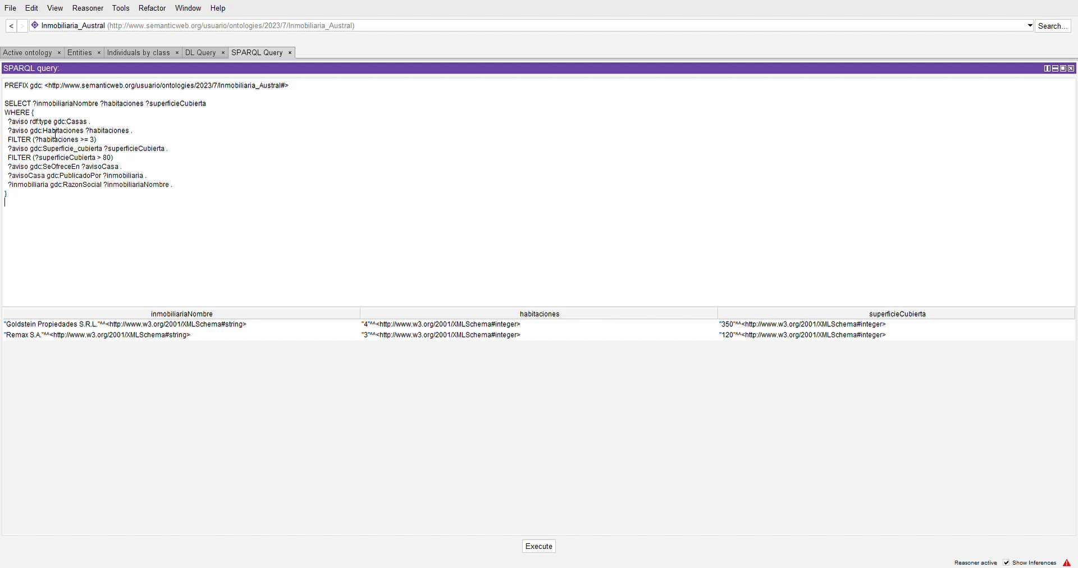
left_click_drag(61, 121, 98, 123)
left_click_drag(41, 131, 125, 134)
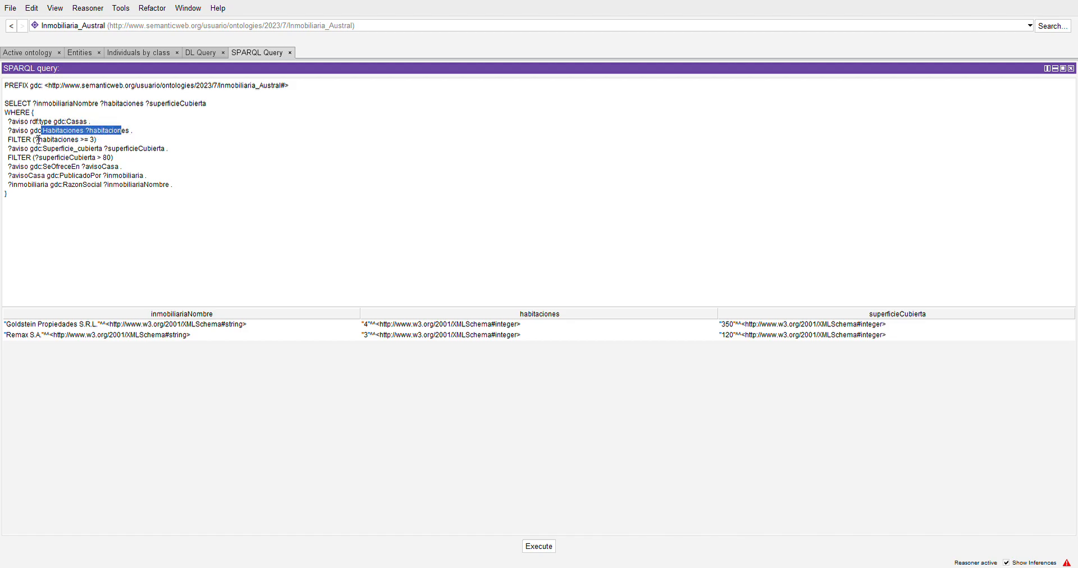
left_click_drag(27, 139, 104, 140)
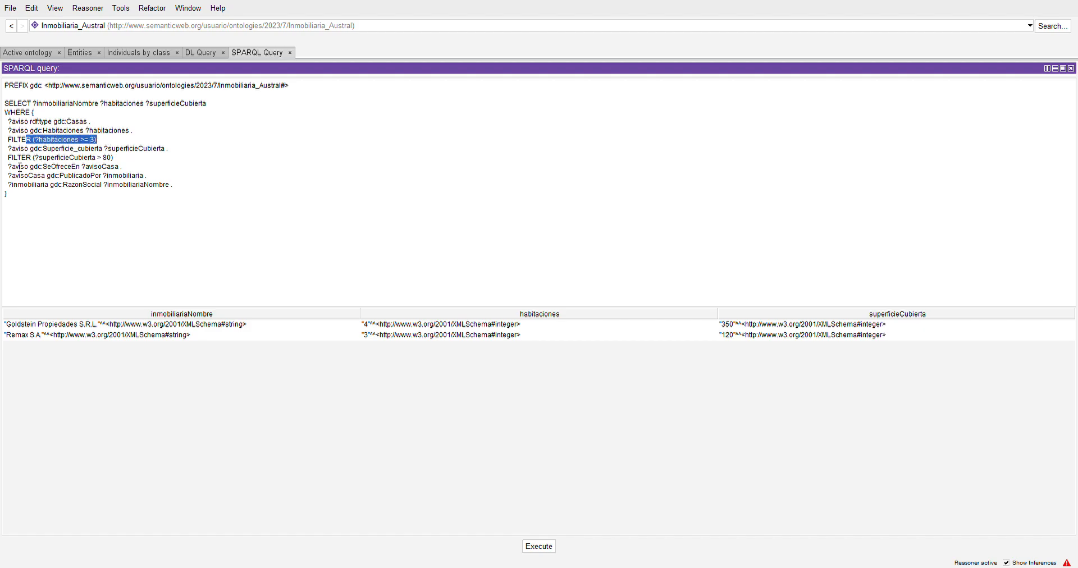
left_click_drag(25, 151, 147, 152)
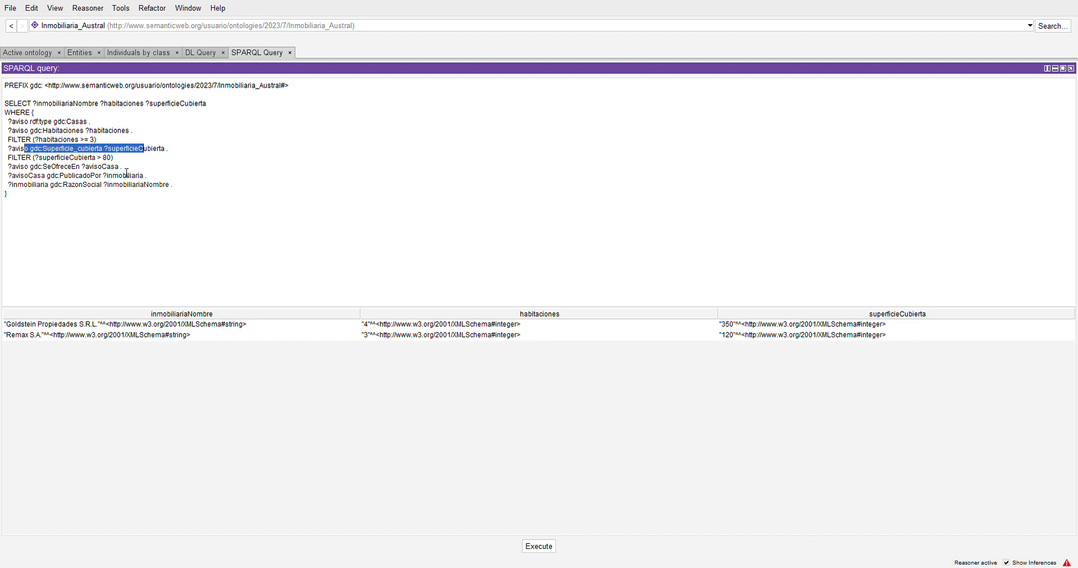
left_click_drag(20, 169, 27, 174)
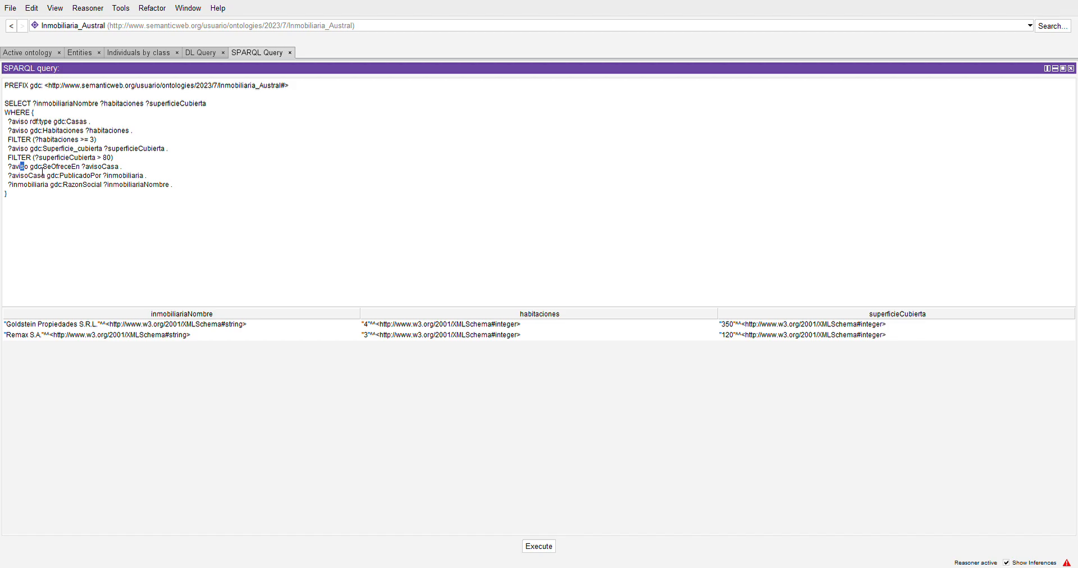
left_click_drag(43, 167, 120, 170)
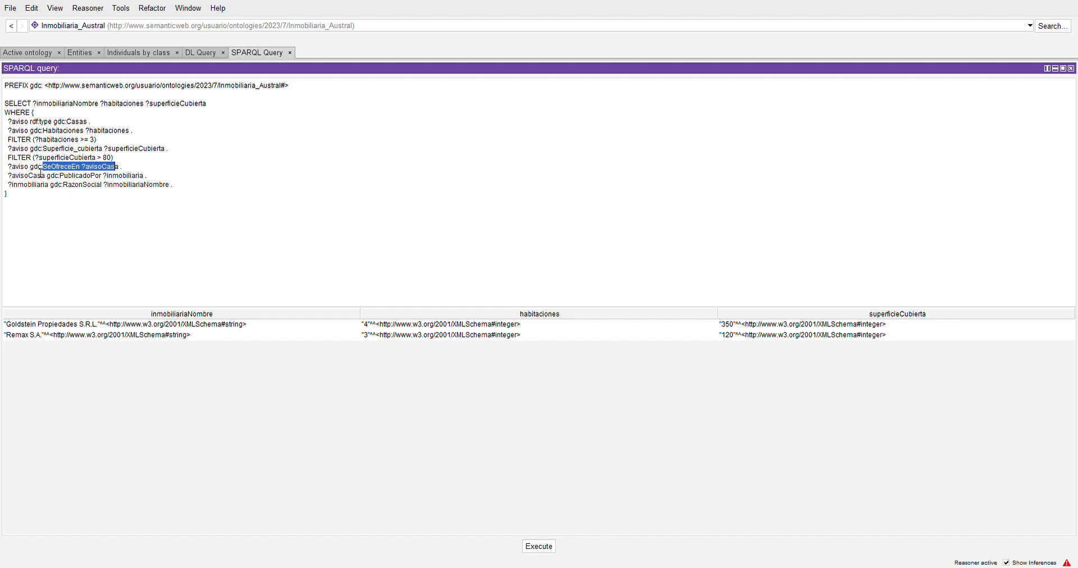
left_click_drag(45, 176, 145, 179)
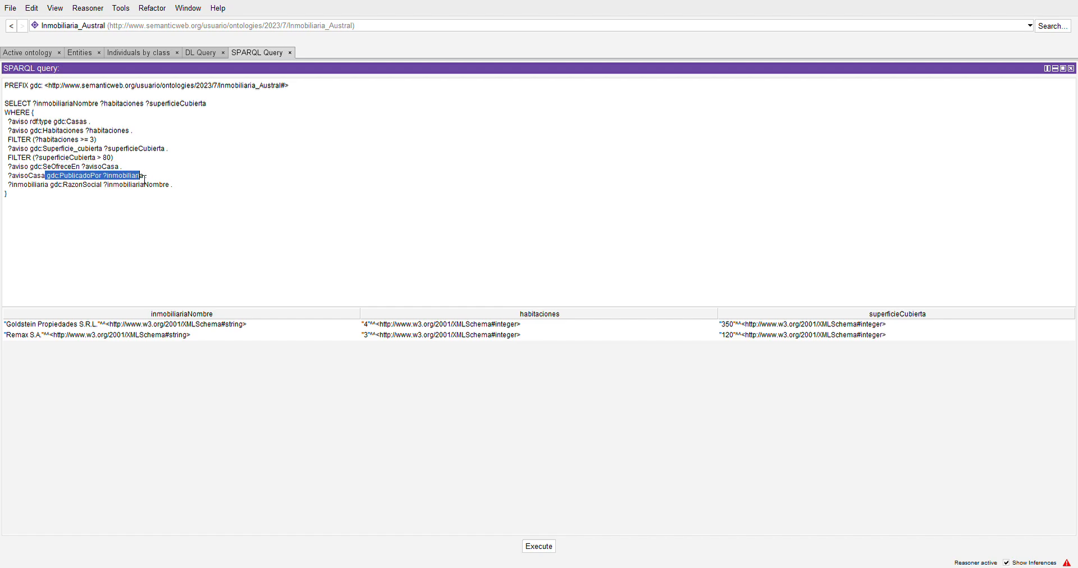
left_click_drag(13, 184, 105, 192)
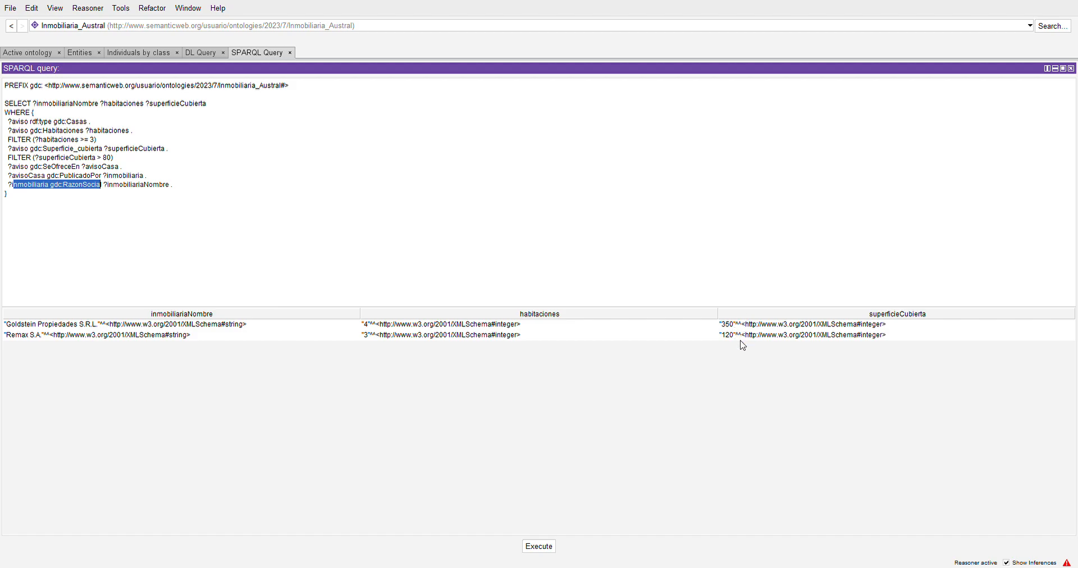
left_click(94, 207)
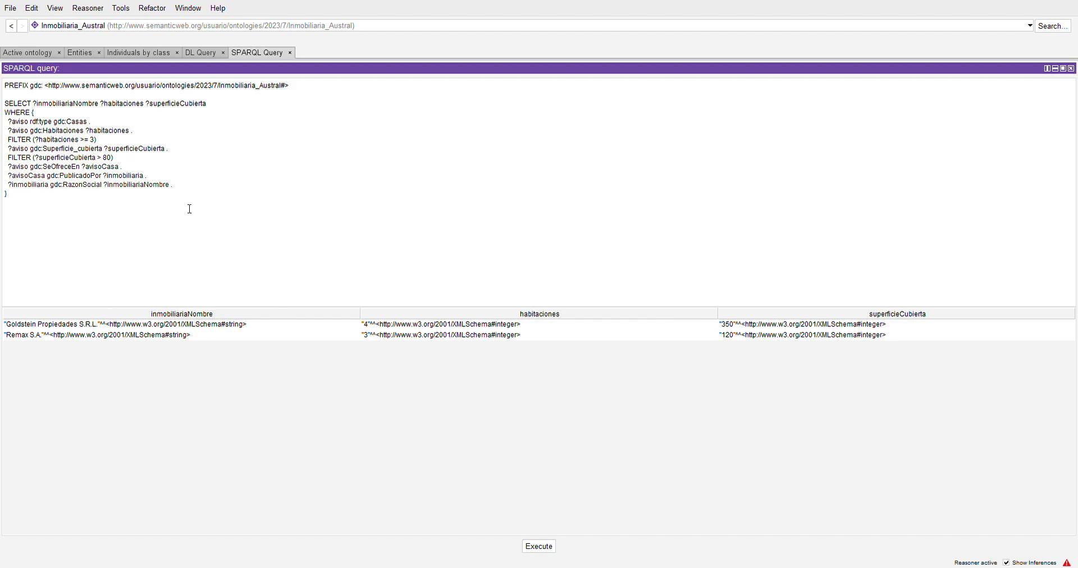
Change the covered-surface filter in the Casas query to ?superficieCubierta >= 80 and execute it again
type("=")
left_click(539, 547)
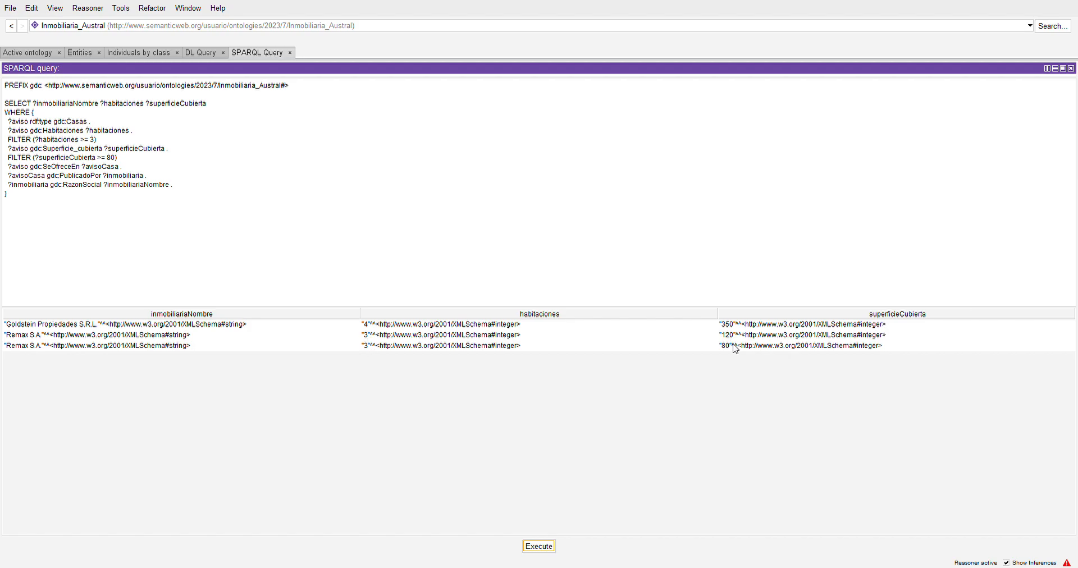
Replace the query with one selecting ?inmobiliariaNombre ?dimensiones for Lotes with Luz, Gas and Cloacas true and ?dimensiones > 500, linked through SeOfreceEn, PublicadoPor and RazonSocial
left_click(664, 300)
key("ctrl+a")
type("PREFIX gdc: <http://www.semanticweb.org/usuario/ontologies/2023/7/Inmobiliaria_Austral#>  SELECT ?inmobiliariaNombre ?dimensiones WHERE {   ?aviso rdf:type gdc:Lotes .   ?aviso gdc:Luz \"true\"^^xsd:boolean .   ?aviso gdc:Gas \"true\"^^xsd:boolean .   ?aviso gdc:Cloacas \"true\"^^xsd:boolean .   ?aviso gdc:Dimensiones ?dimensiones .   FILTER (?dimensiones > 500)   ?aviso gdc:SeOfreceEn ?avisoLote .   ?avisoLote gdc:PublicadoPor ?inmobiliaria .   ?inmobiliaria gdc:RazonSocial ?inmobiliariaNombre . }")
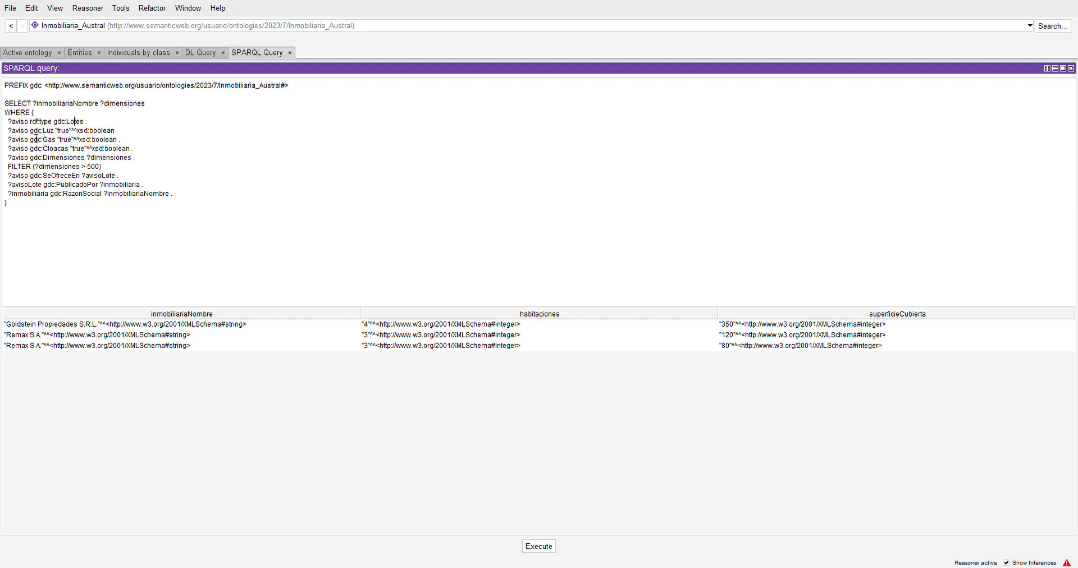
Review the Lotes query's service conditions, dimensiones filter and SeOfreceEn and PublicadoPor lines, and execute the query
left_click_drag(38, 130, 99, 153)
left_click_drag(22, 168, 101, 169)
left_click(19, 170)
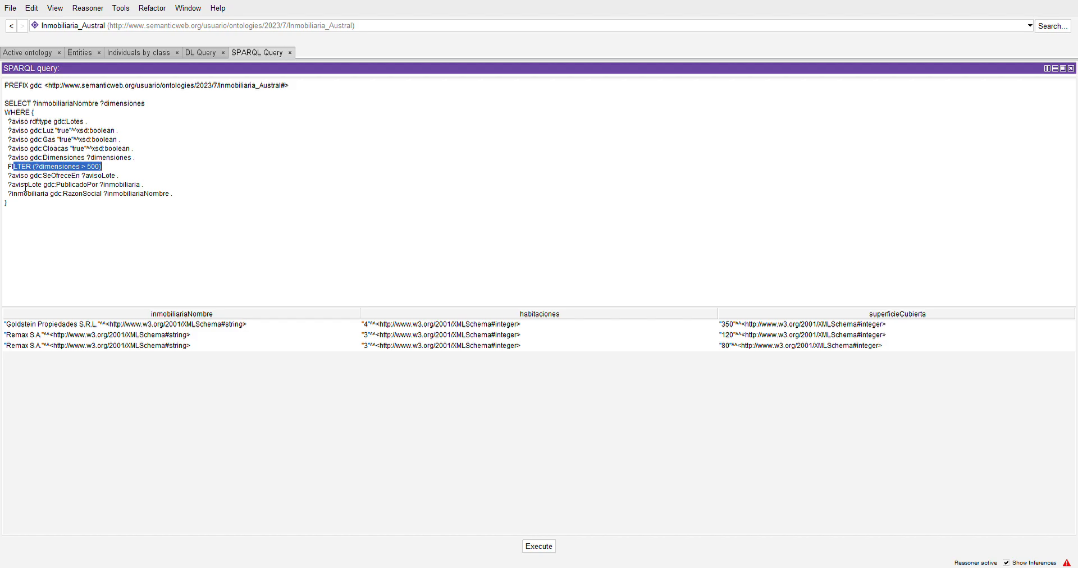
left_click_drag(20, 186, 86, 179)
left_click(54, 187)
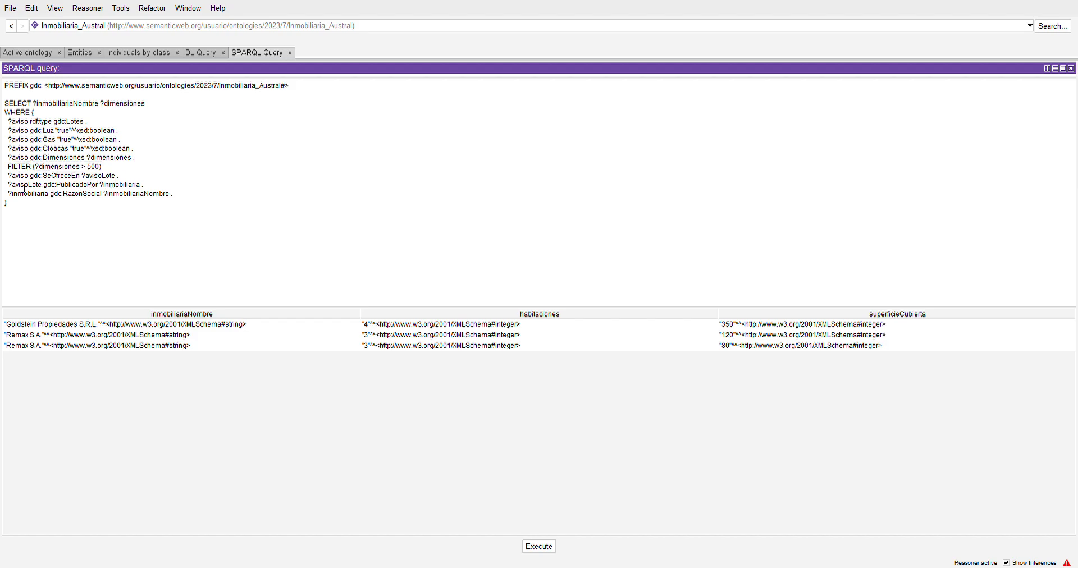
double_click(92, 184)
left_click(134, 185)
left_click(534, 549)
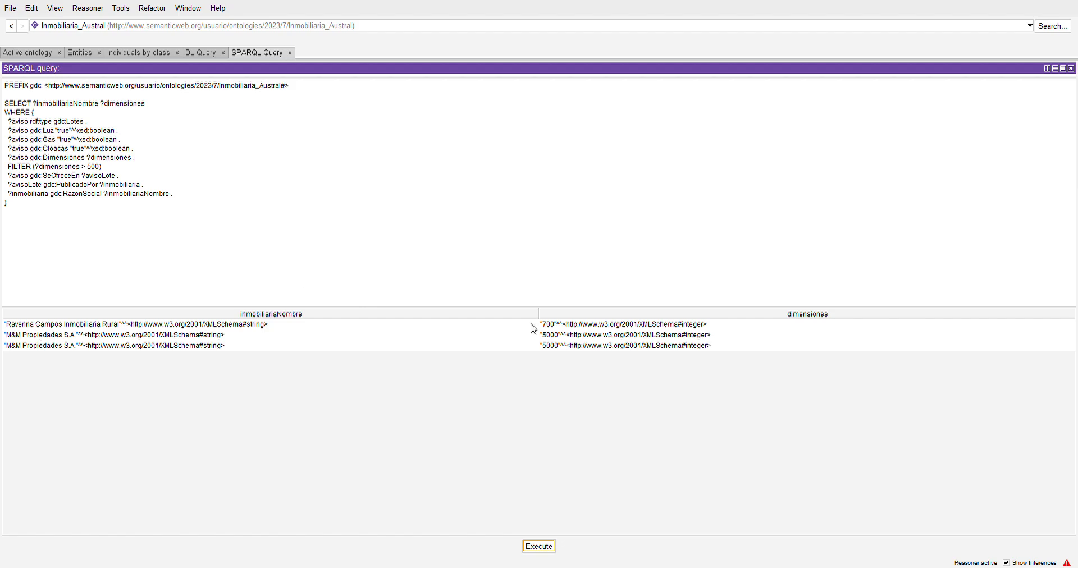
Examine the Lotes query's result rows, comparing the inmobiliariaNombre and dimensiones values of each row
left_click(549, 337)
left_click(555, 346)
left_click(555, 339)
left_click(555, 348)
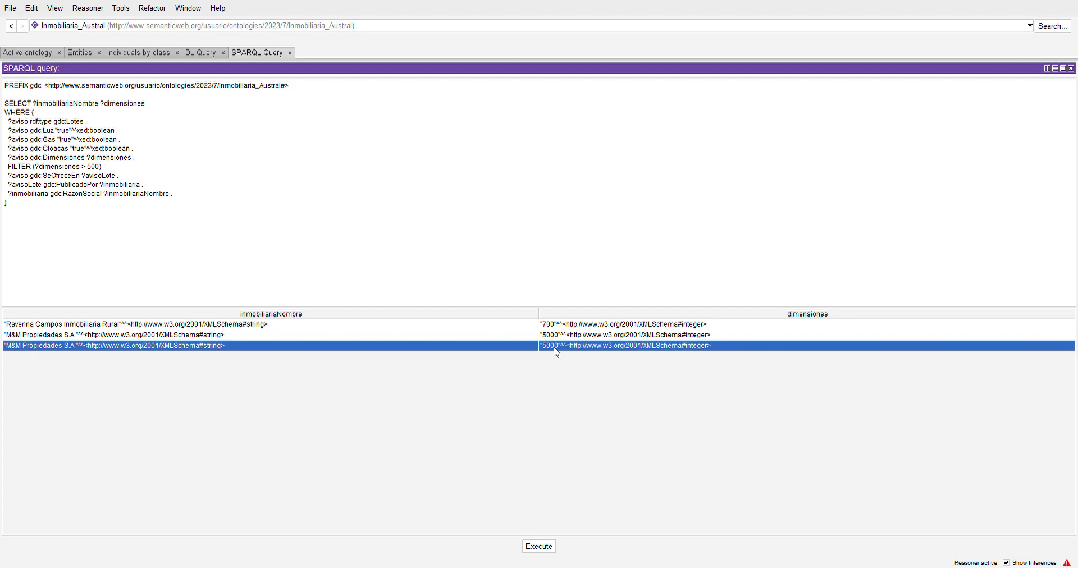
left_click(546, 327)
left_click(549, 336)
left_click(551, 346)
Return to the ontology's class hierarchy and collapse the Inmuebles branch
left_click(67, 53)
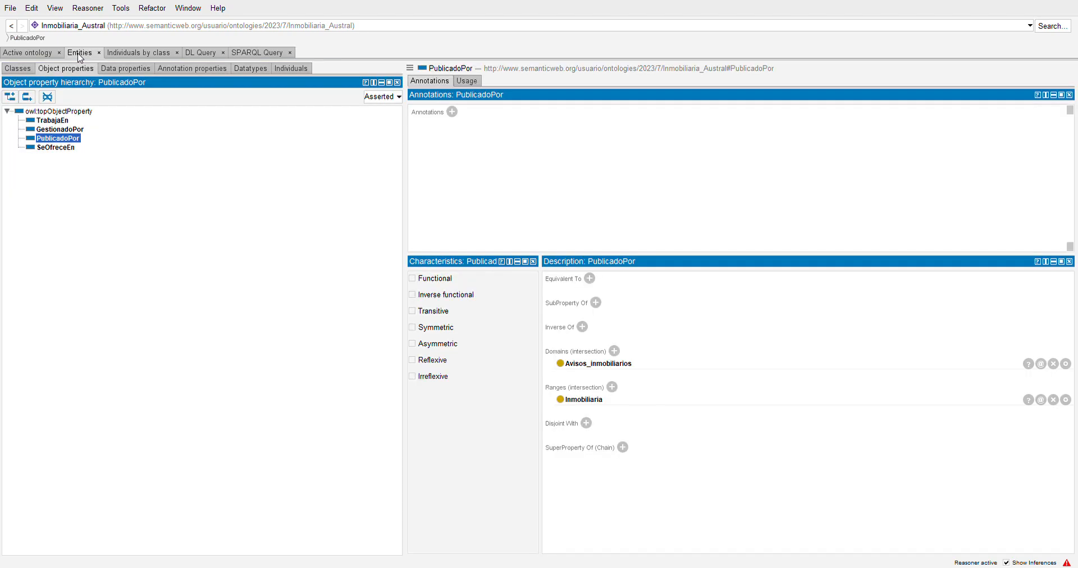
left_click(39, 53)
left_click(82, 53)
left_click(18, 68)
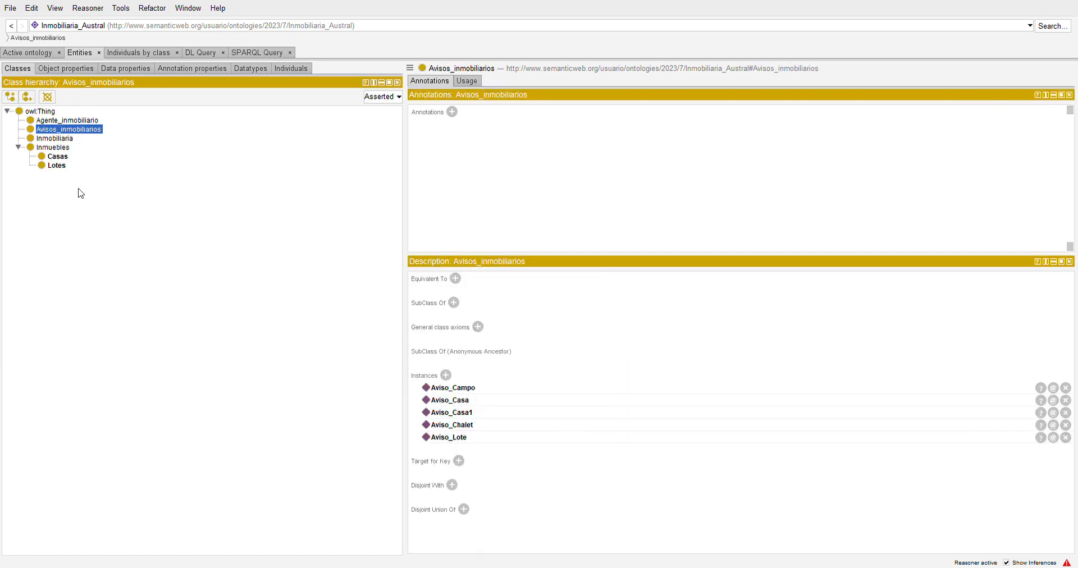
left_click(19, 147)
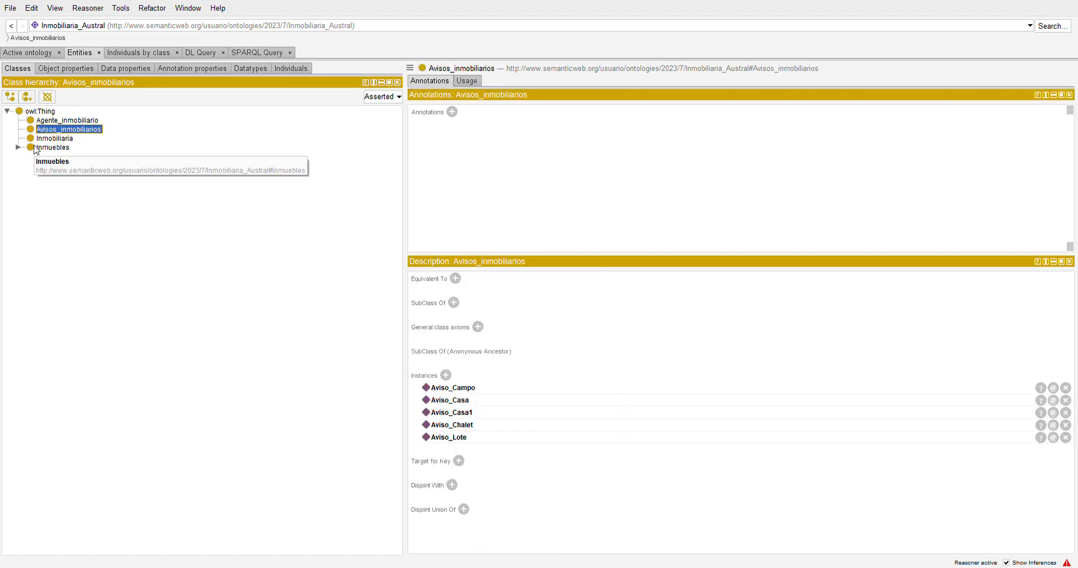